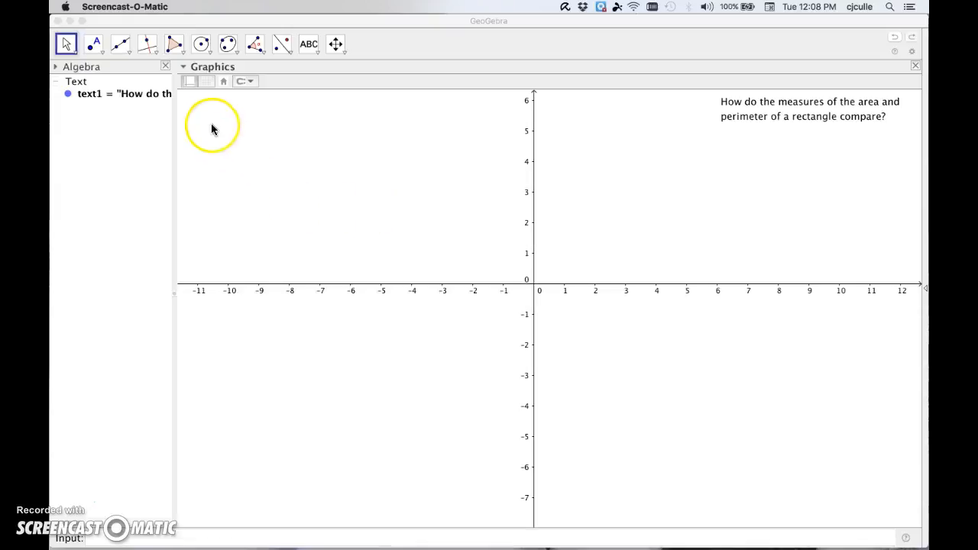
Step: Hide the coordinate axes in the Graphics view and set labeling to New Points Only
{"action": "left_click", "coordinate": [184, 70]}
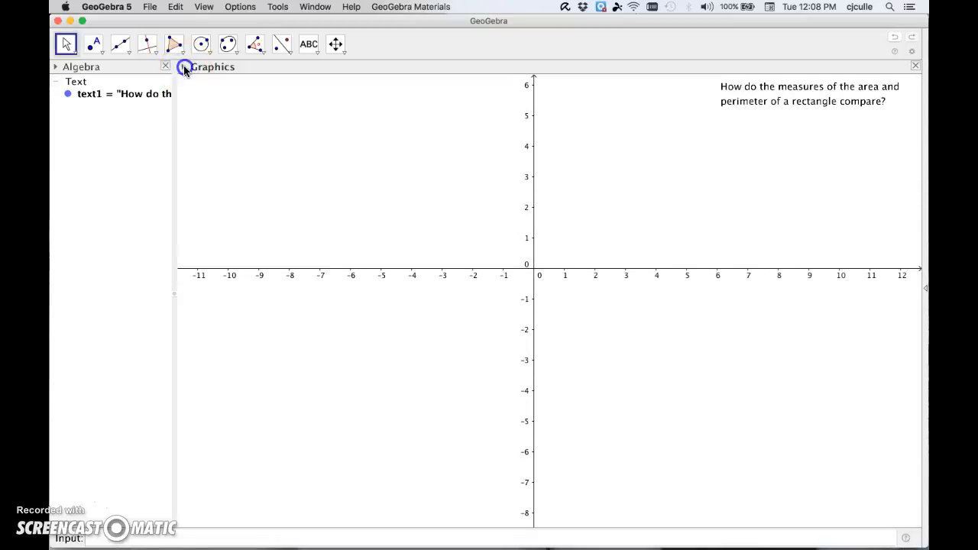
{"action": "left_click", "coordinate": [188, 82]}
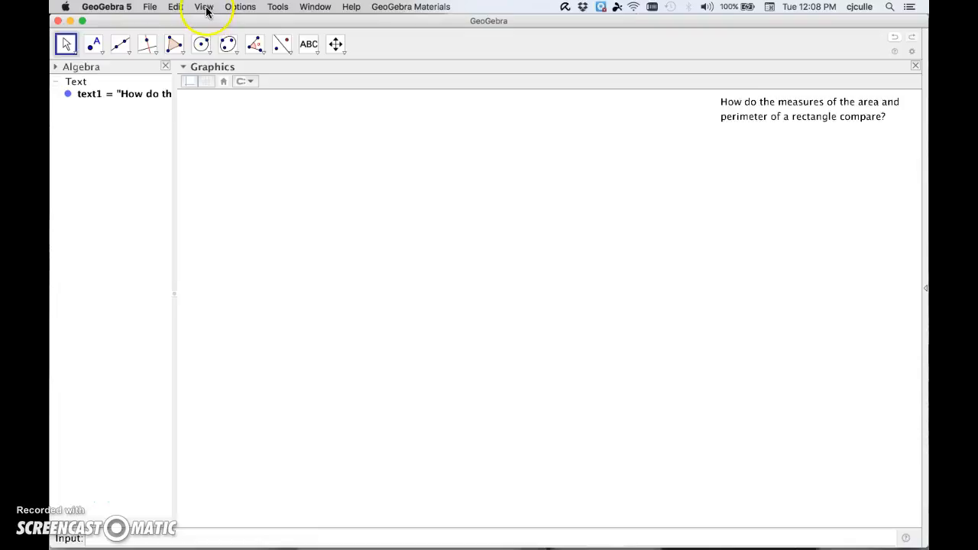
{"action": "left_click", "coordinate": [240, 7]}
{"action": "mouse_move", "coordinate": [252, 43]}
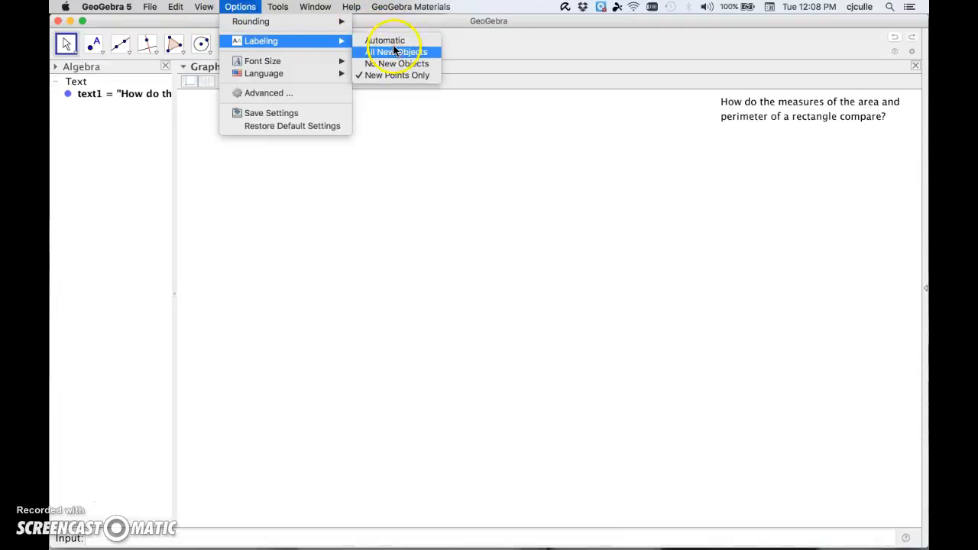
{"action": "left_click", "coordinate": [361, 77]}
Step: Place a free point in the Graphics view at about (-9.16, 0.92)
{"action": "left_click", "coordinate": [224, 159]}
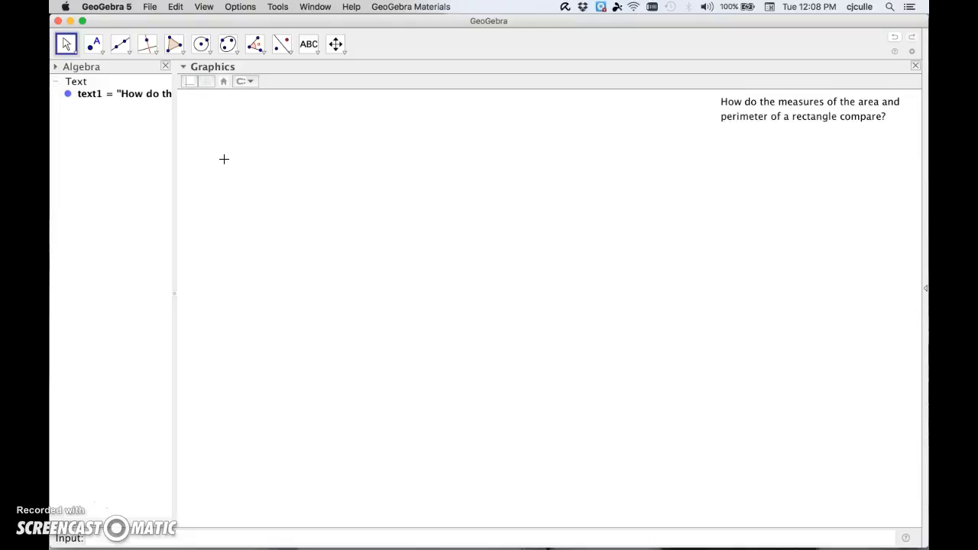
{"action": "left_click", "coordinate": [224, 159]}
{"action": "left_click", "coordinate": [91, 46]}
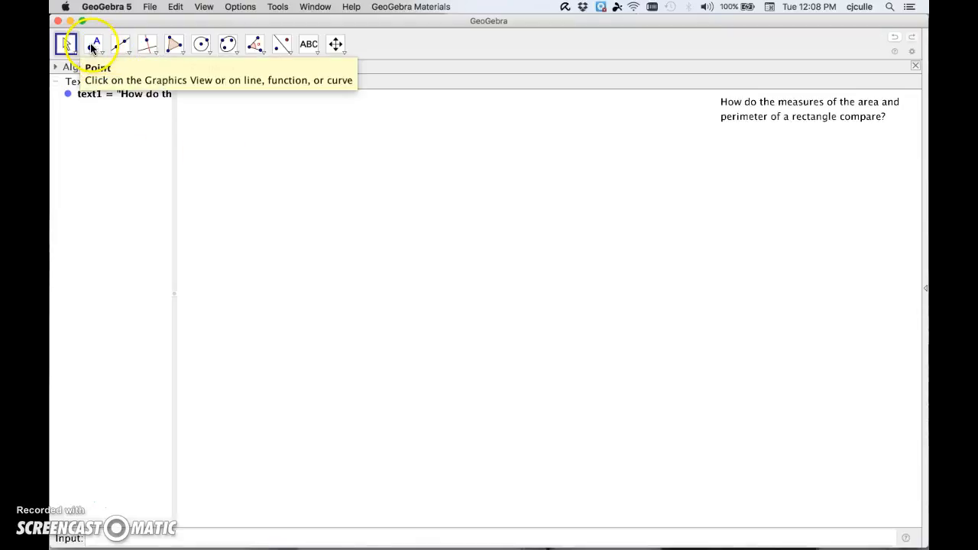
{"action": "left_click", "coordinate": [254, 255]}
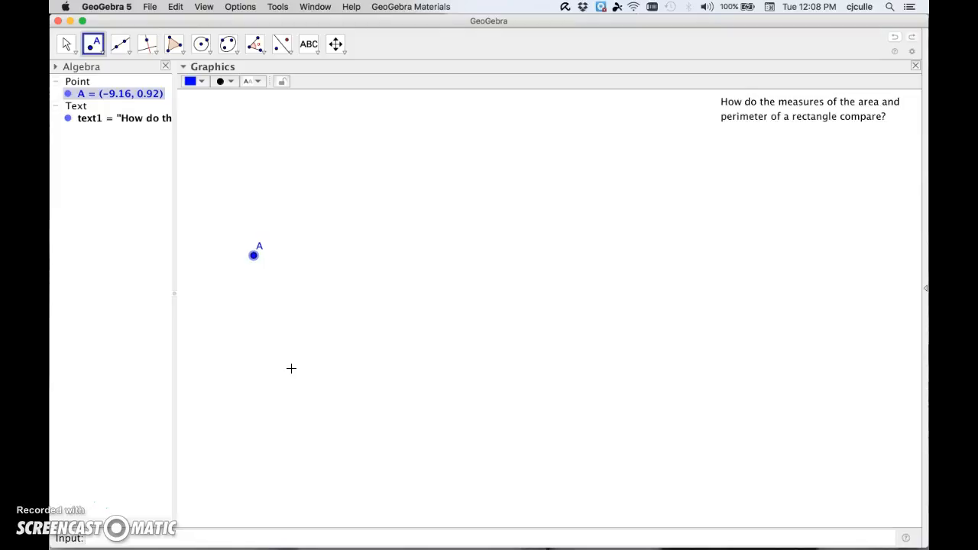
Step: Create a number slider named length above point A, with minimum 0 and maximum 10
{"action": "left_click", "coordinate": [316, 53]}
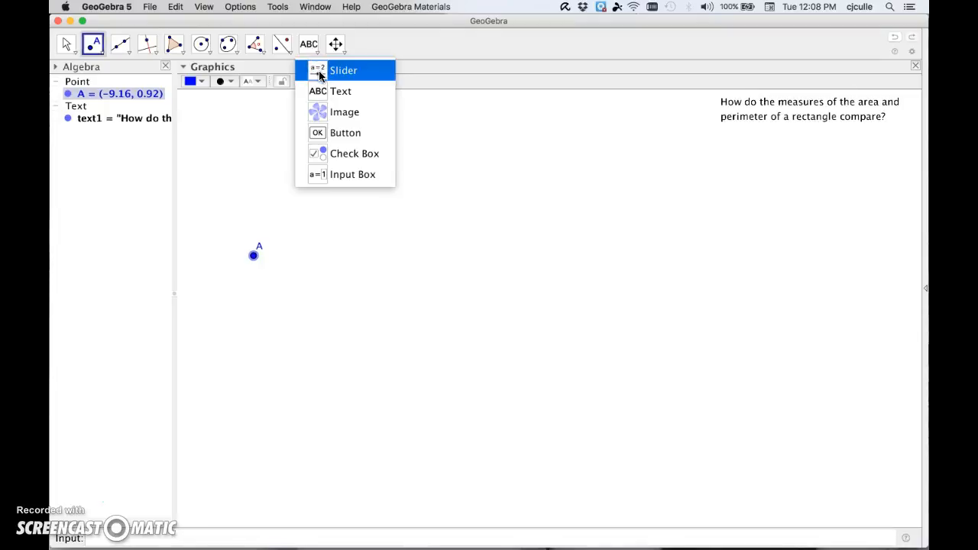
{"action": "left_click", "coordinate": [319, 71]}
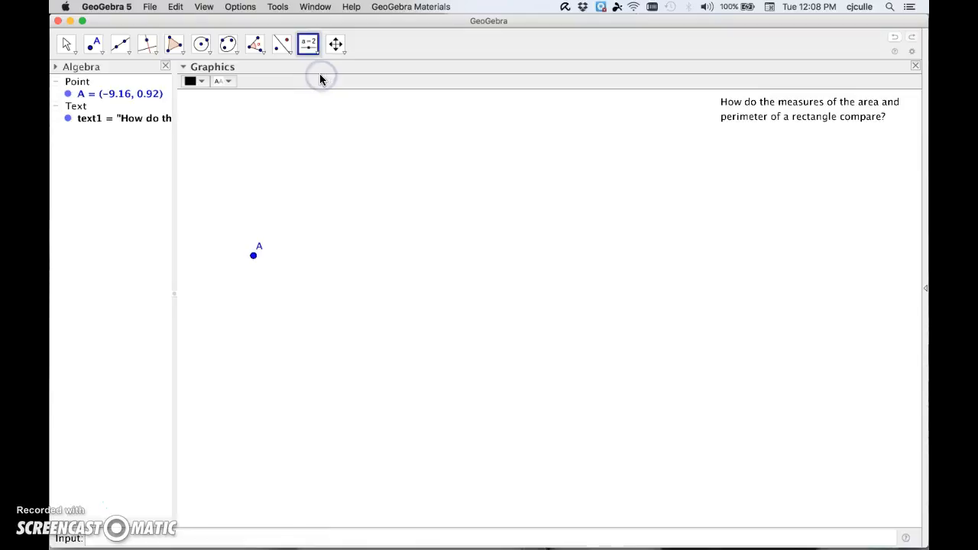
{"action": "left_click", "coordinate": [237, 126]}
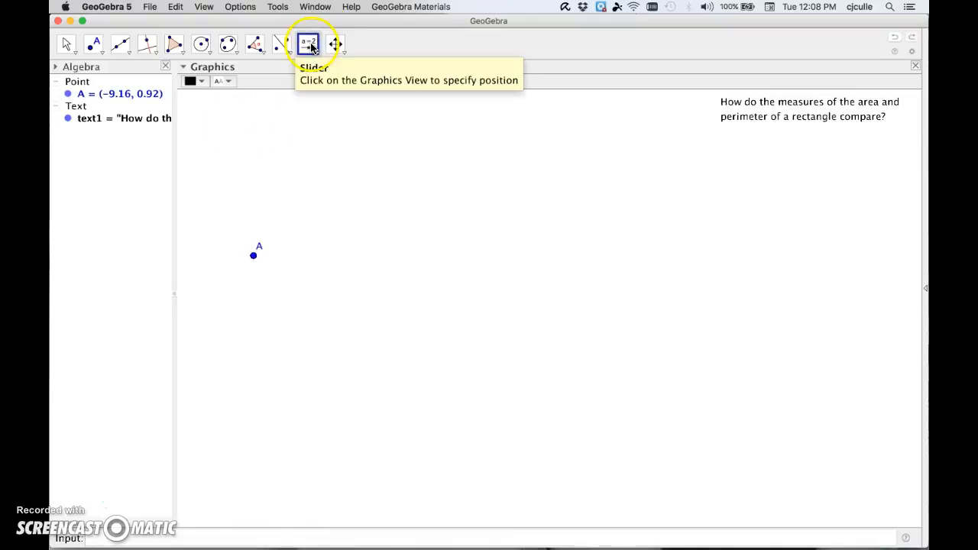
{"action": "left_click", "coordinate": [249, 115]}
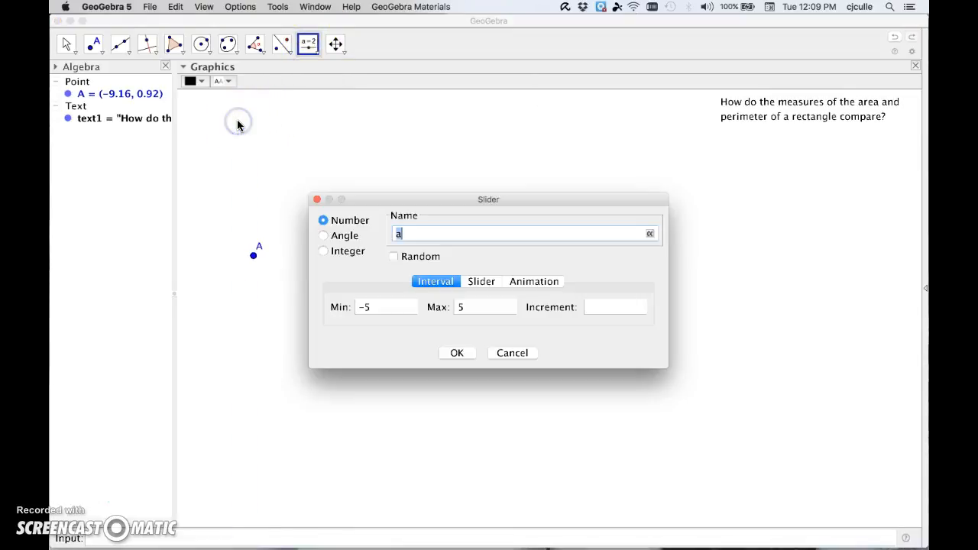
{"action": "type", "text": "length"}
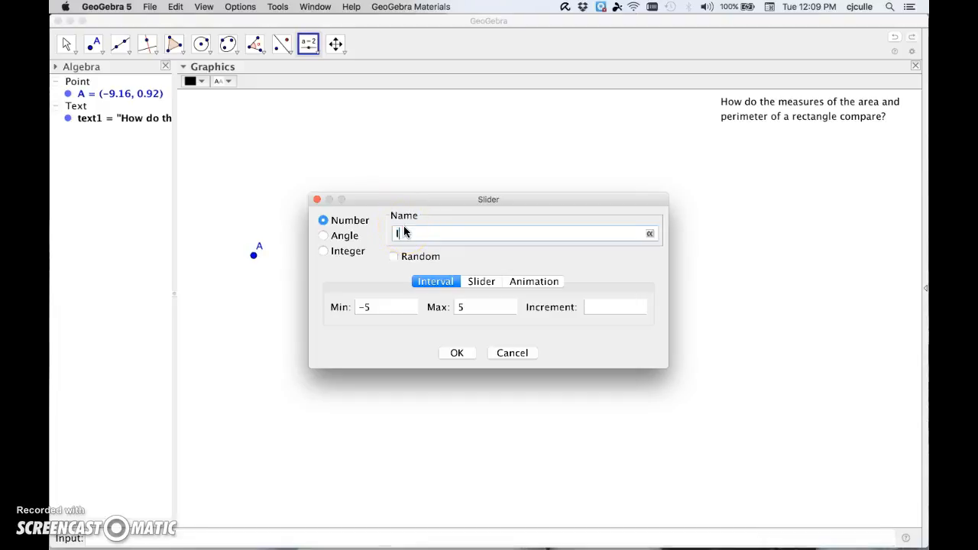
{"action": "left_click", "coordinate": [392, 307]}
{"action": "key", "text": "BackSpace"}
{"action": "key", "text": "BackSpace"}
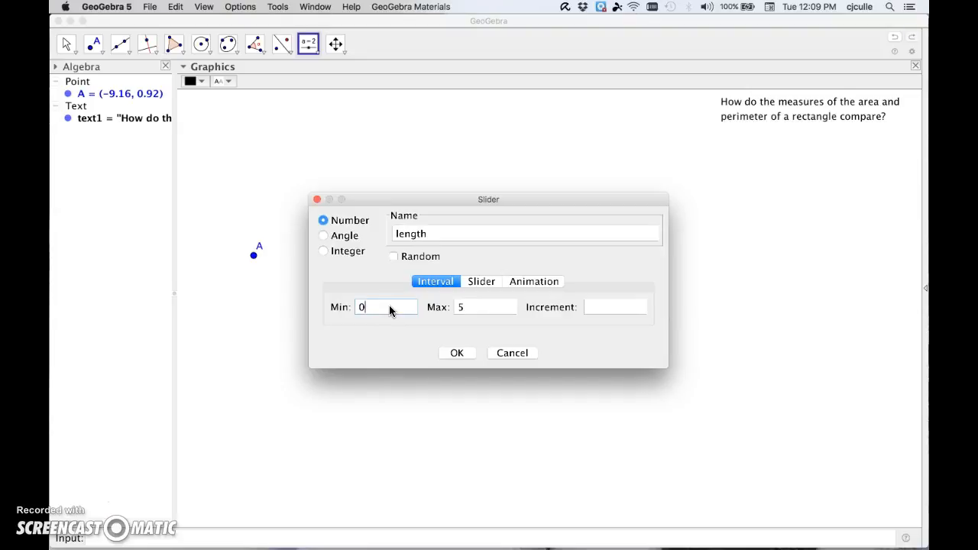
{"action": "key", "text": "Tab"}
{"action": "key", "text": "BackSpace"}
{"action": "type", "text": "10"}
{"action": "left_click", "coordinate": [456, 353]}
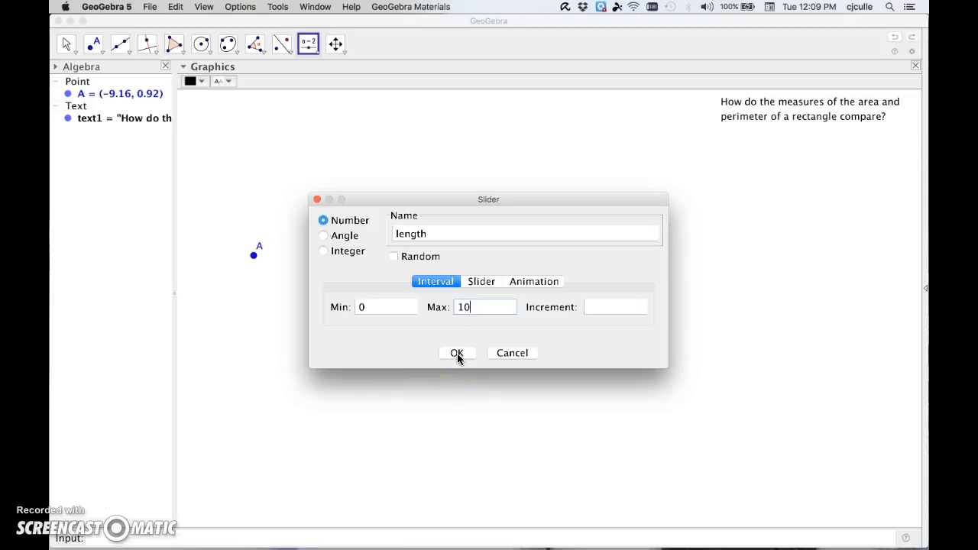
{"action": "left_click", "coordinate": [457, 354]}
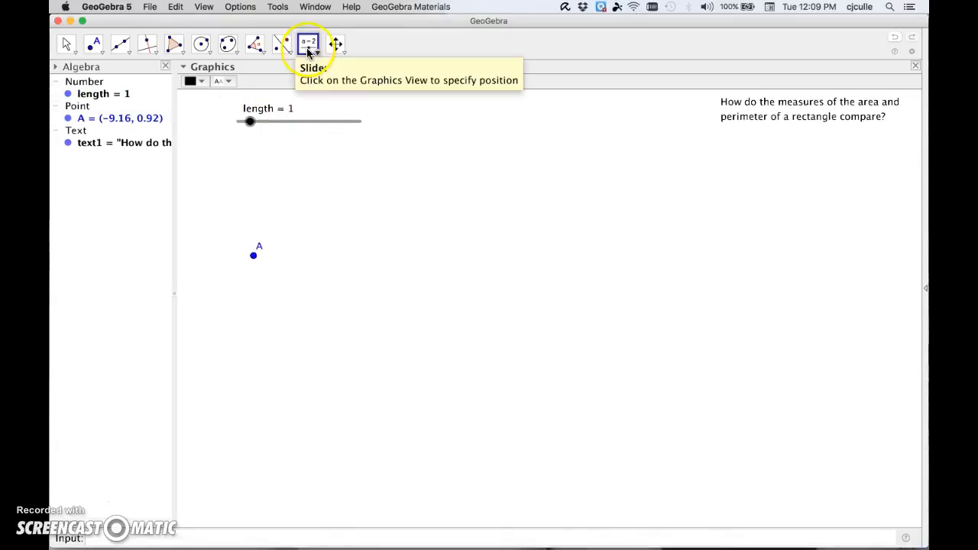
Step: Create a number slider named height below the length slider, with minimum 0 and maximum 10
{"action": "left_click", "coordinate": [246, 154]}
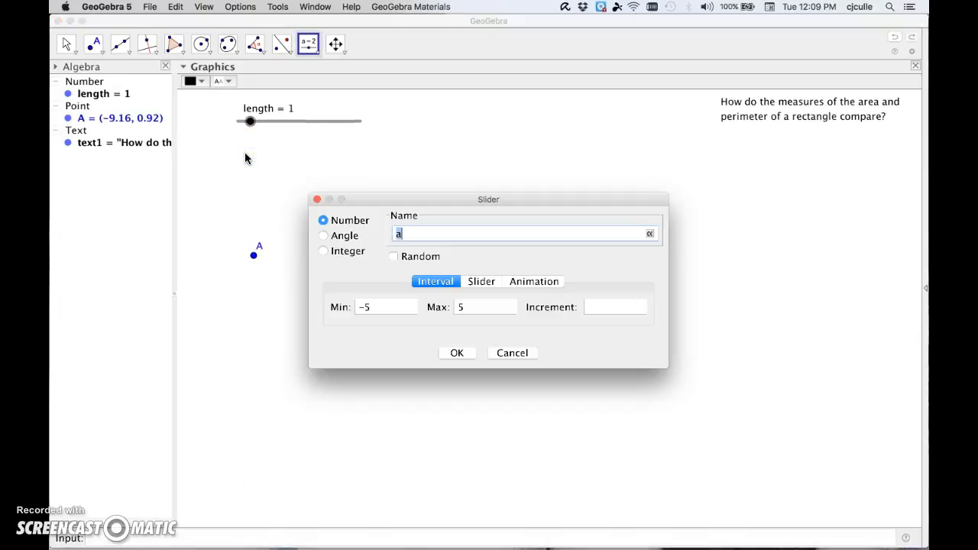
{"action": "type", "text": "height"}
{"action": "left_click", "coordinate": [378, 307]}
{"action": "key", "text": "BackSpace"}
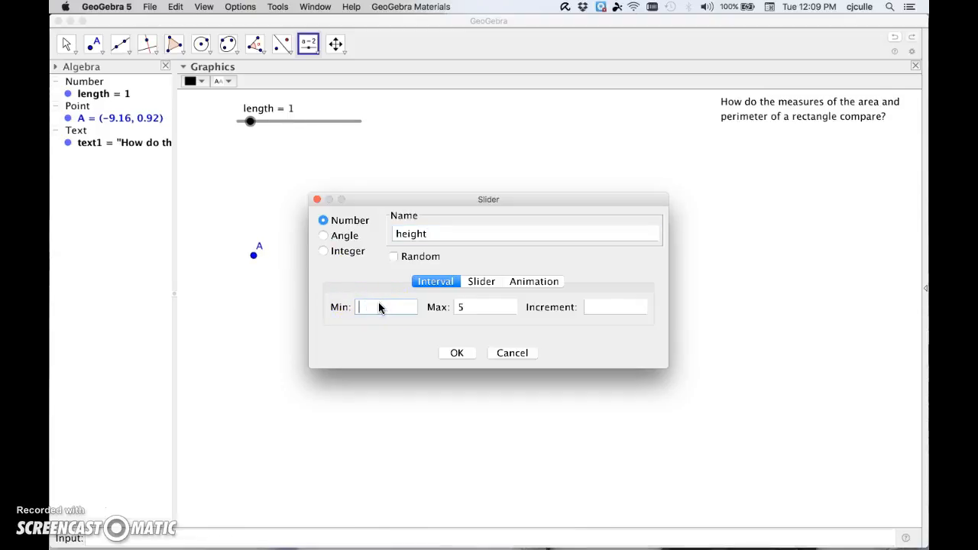
{"action": "key", "text": "Tab"}
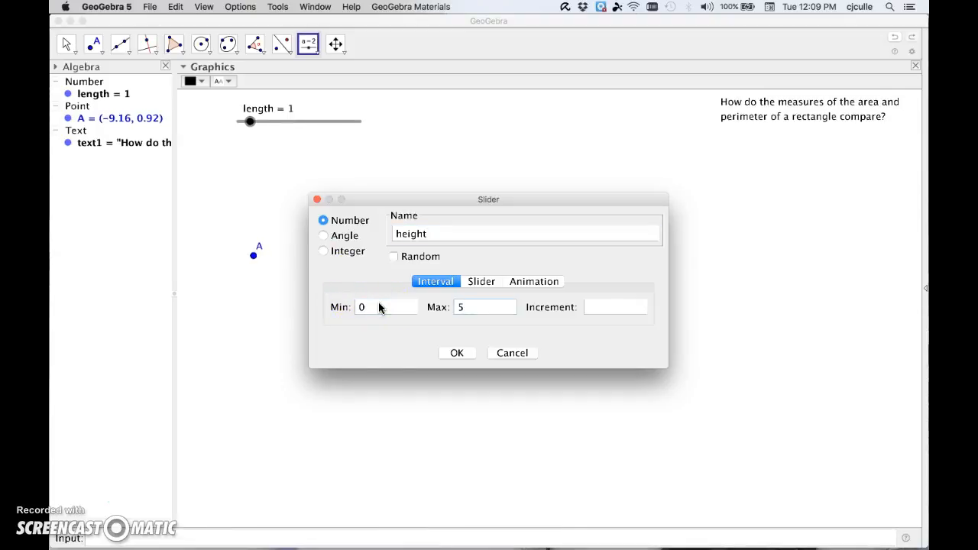
{"action": "key", "text": "BackSpace"}
{"action": "type", "text": "10"}
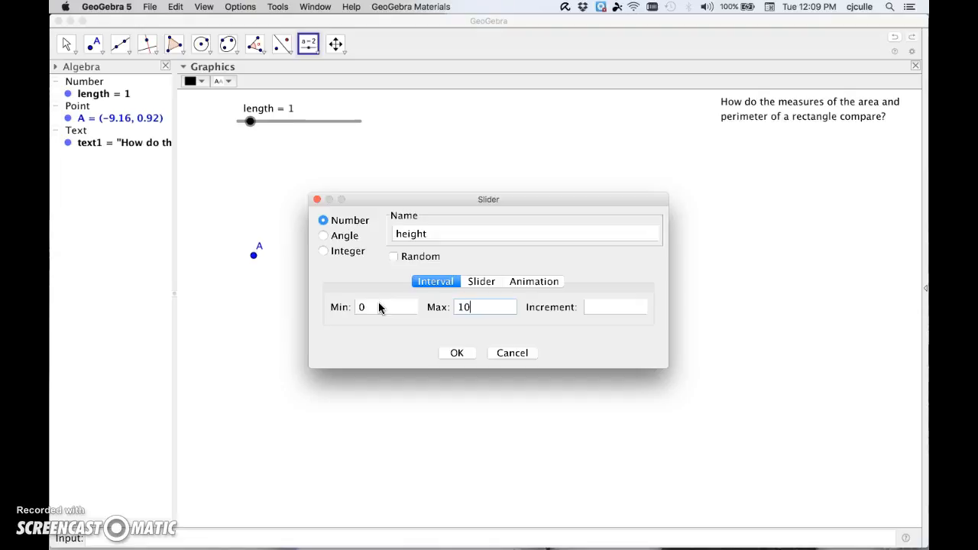
{"action": "left_click", "coordinate": [458, 353]}
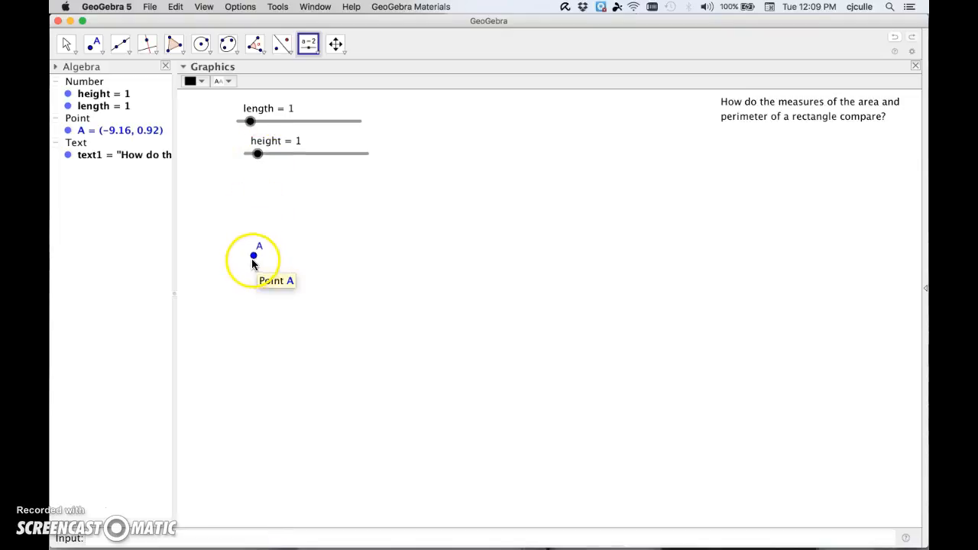
Step: Set the length slider to about 5.65 and move point A to about (-9.36, 0.32)
{"action": "left_click", "coordinate": [250, 123]}
{"action": "key", "text": "Escape"}
{"action": "left_click_drag", "start_coordinate": [249, 122], "coordinate": [308, 122]}
{"action": "left_click_drag", "start_coordinate": [254, 255], "coordinate": [247, 273]}
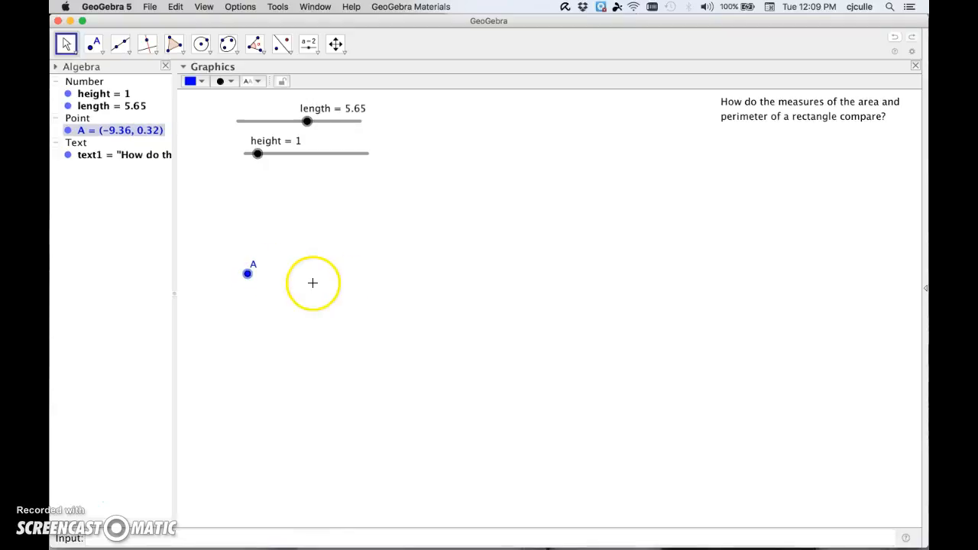
Step: Define a dependent point horizontally offset from A by entering (x(A)+length,y(A))
{"action": "left_click", "coordinate": [163, 538]}
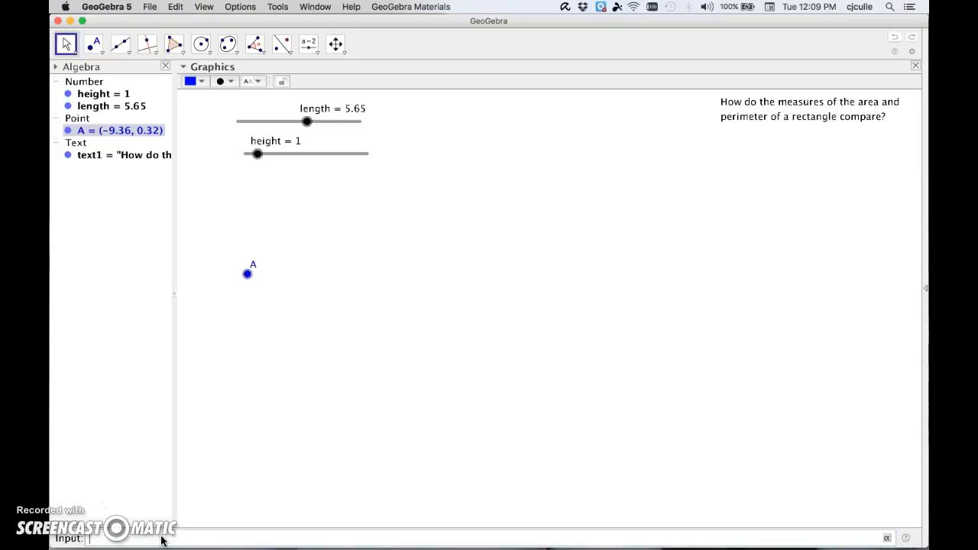
{"action": "type", "text": "("}
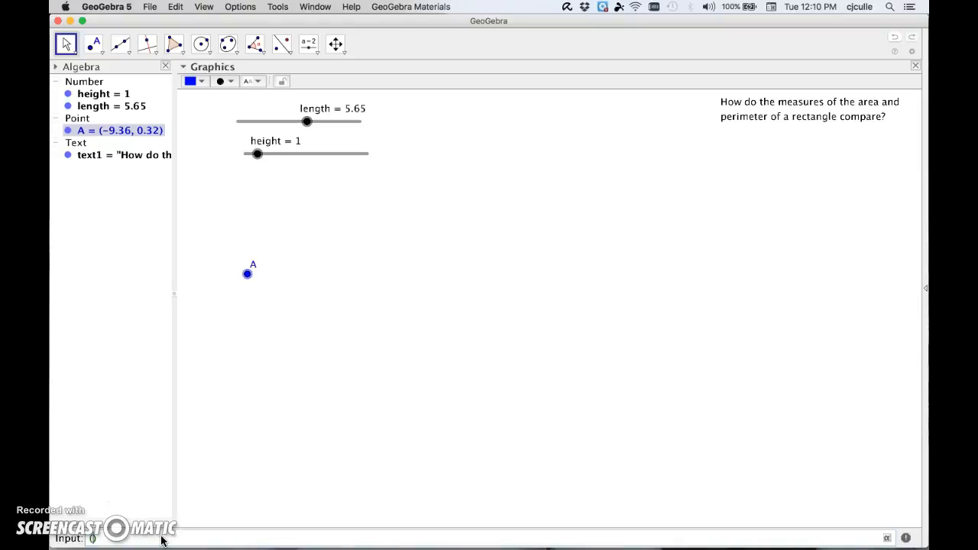
{"action": "type", "text": "x(A), "}
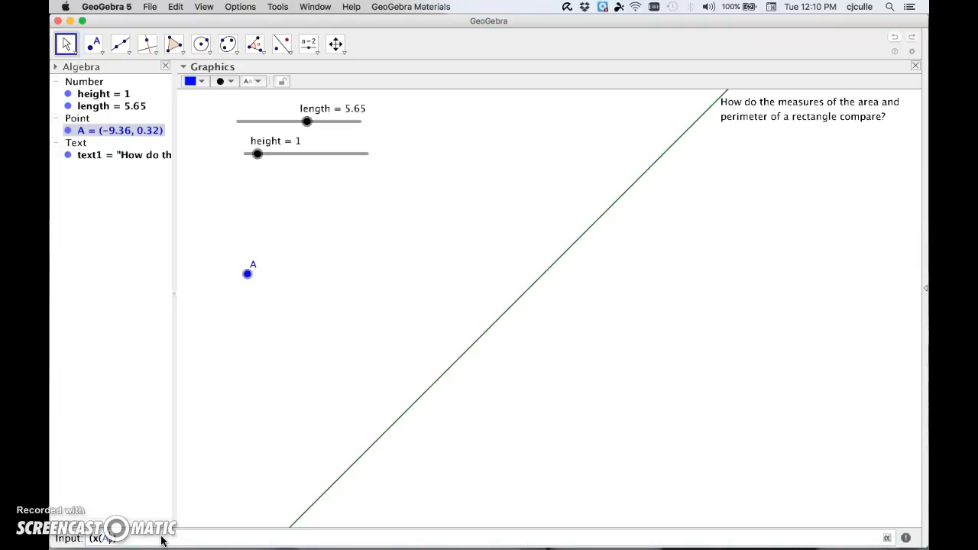
{"action": "type", "text": "y"}
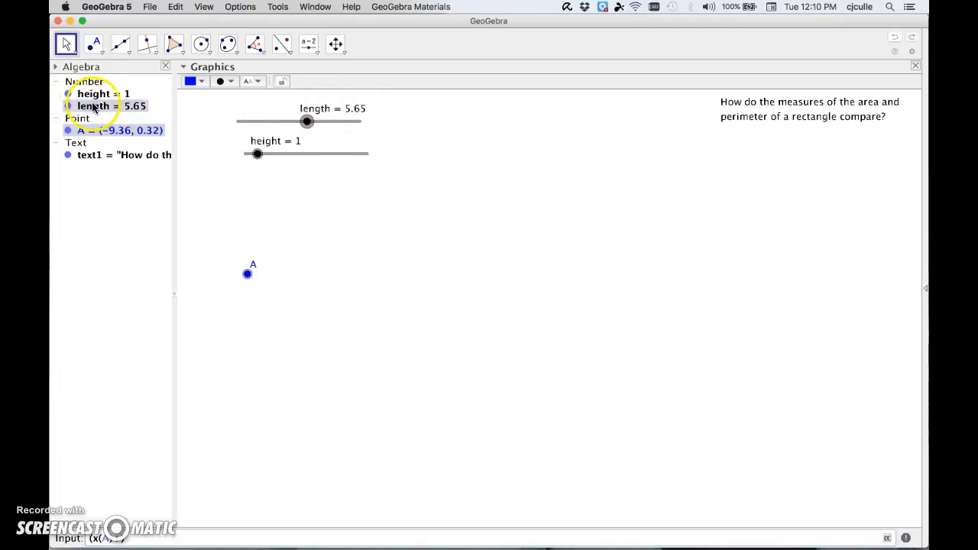
{"action": "type", "text": "length"}
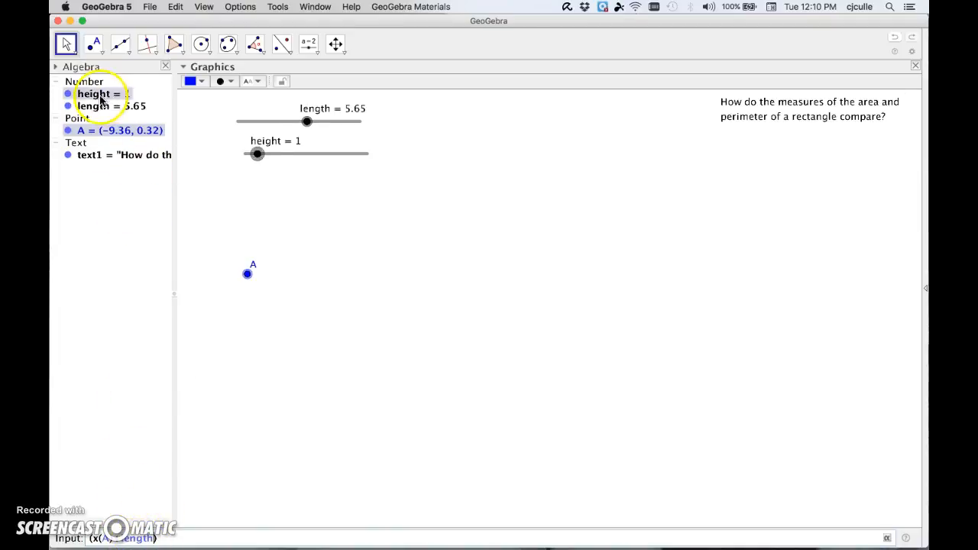
{"action": "mouse_move", "coordinate": [217, 546]}
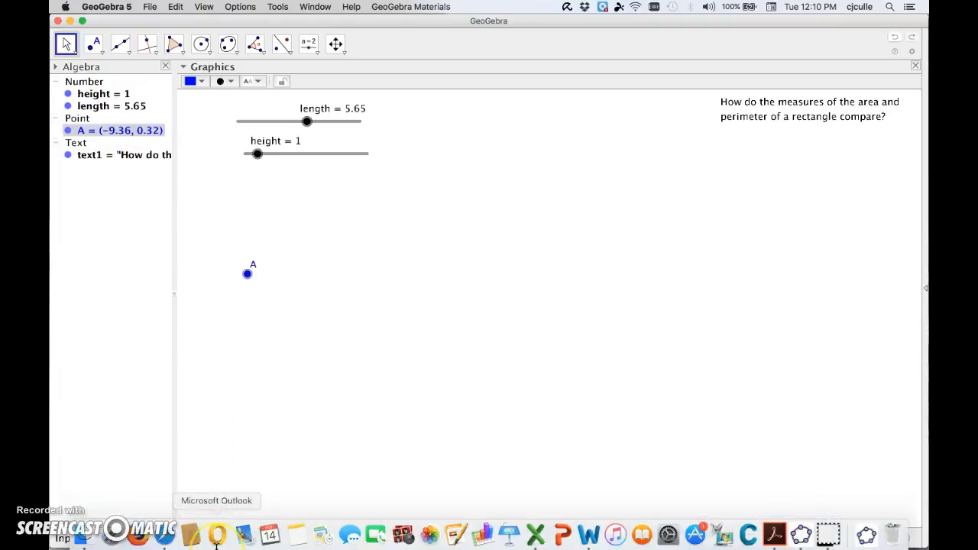
{"action": "type", "text": ",y(A"}
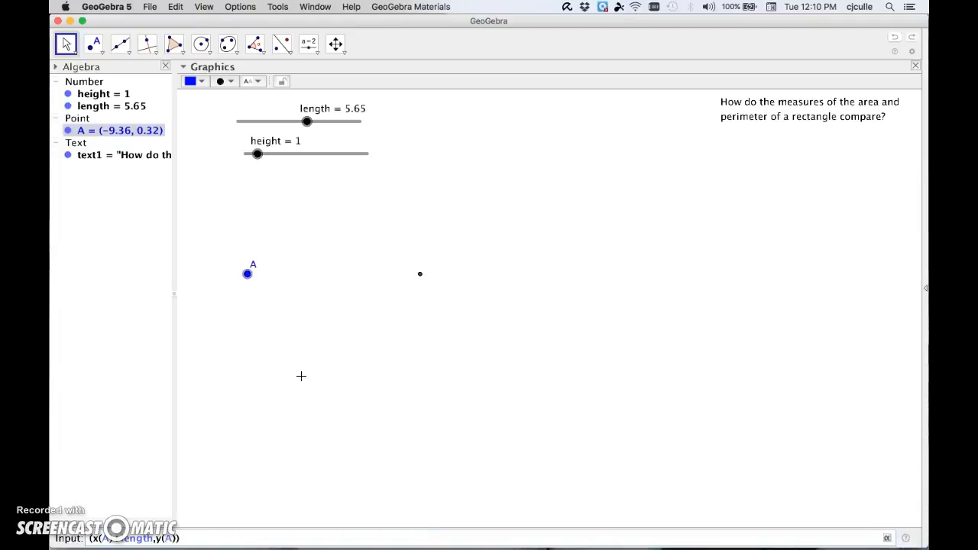
{"action": "left_click", "coordinate": [203, 539]}
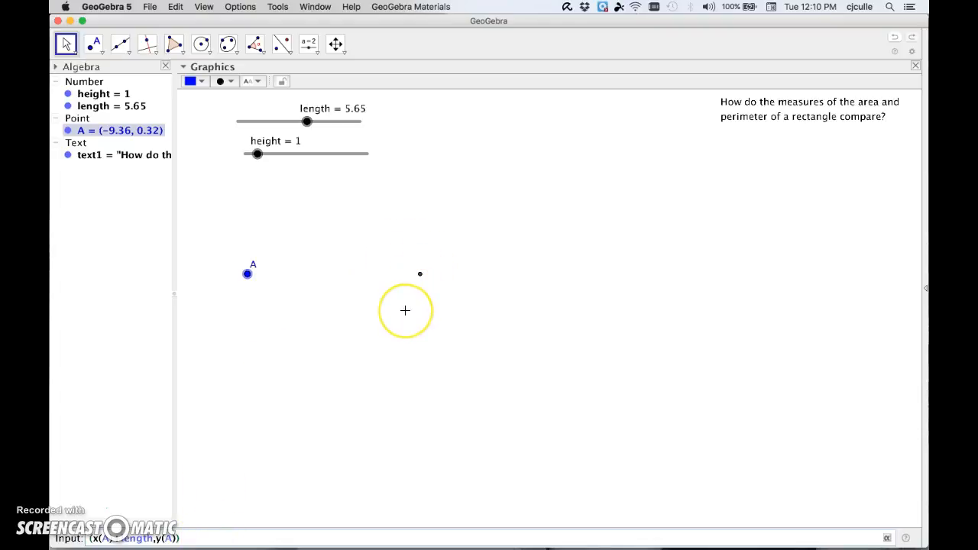
{"action": "key", "text": "Return"}
Step: Move point A to about (-9.88, -1.32) and set the length slider to about 2.75
{"action": "left_click", "coordinate": [421, 273]}
{"action": "left_click", "coordinate": [248, 274]}
{"action": "left_click_drag", "start_coordinate": [249, 276], "coordinate": [233, 326]}
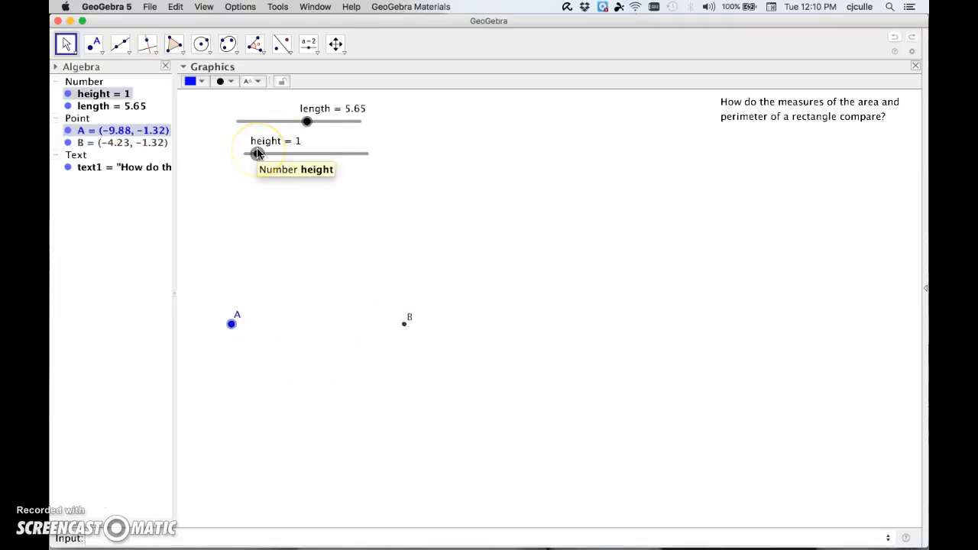
{"action": "left_click_drag", "start_coordinate": [308, 125], "coordinate": [271, 127]}
Step: Define a dependent point vertically above A by entering (x(A),y(A)+height)
{"action": "left_click", "coordinate": [191, 536]}
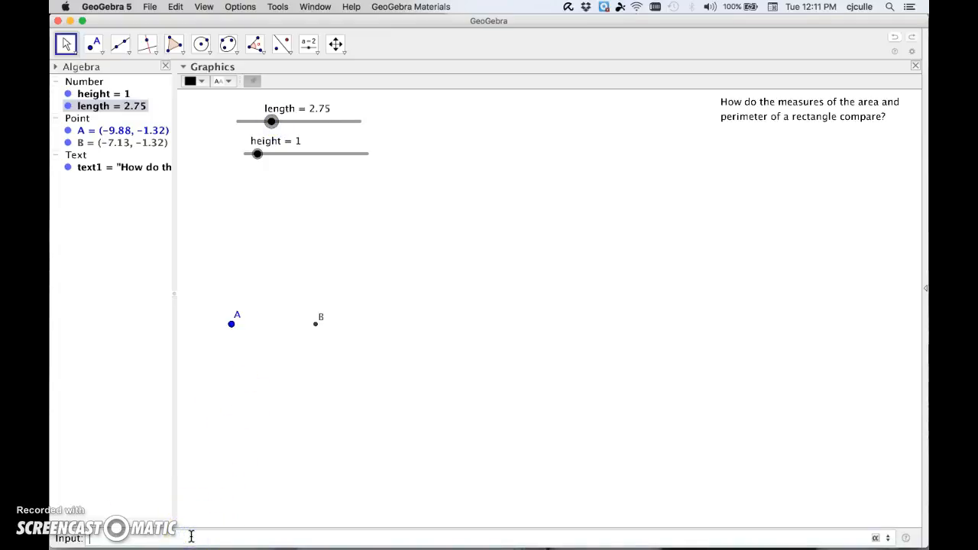
{"action": "type", "text": "(x(A),y(A)+height"}
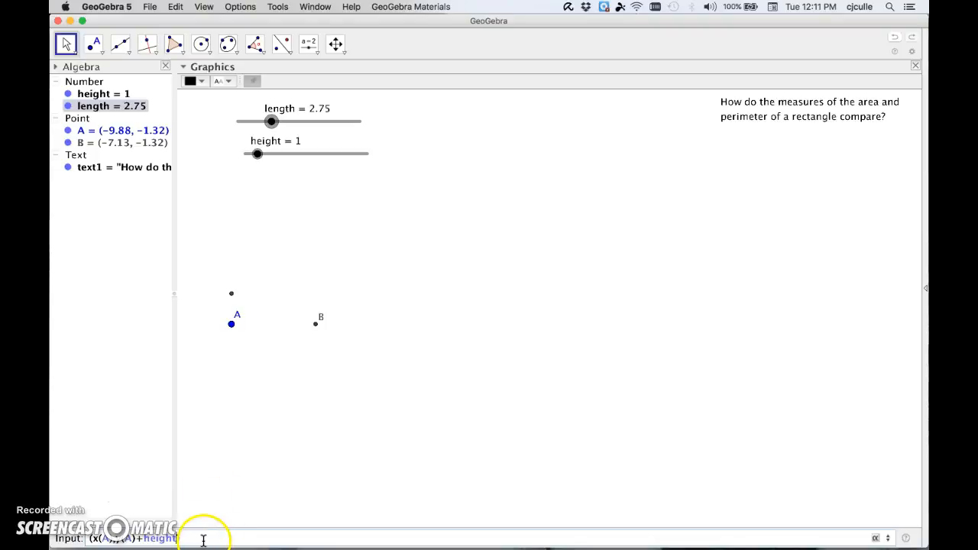
{"action": "key", "text": "Return"}
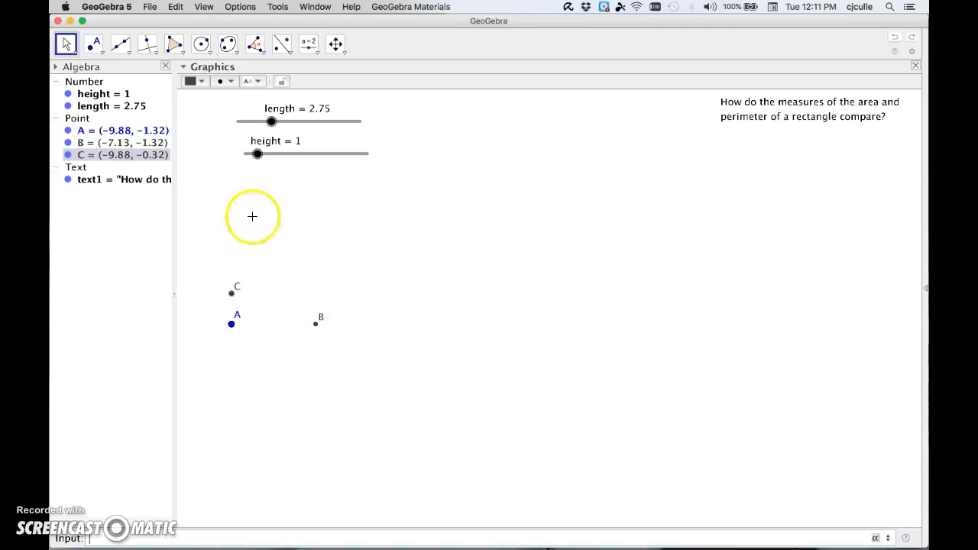
Step: Narrow the Algebra view and draw two rays from point A, one through B and one through C
{"action": "left_click_drag", "start_coordinate": [174, 108], "coordinate": [147, 109]}
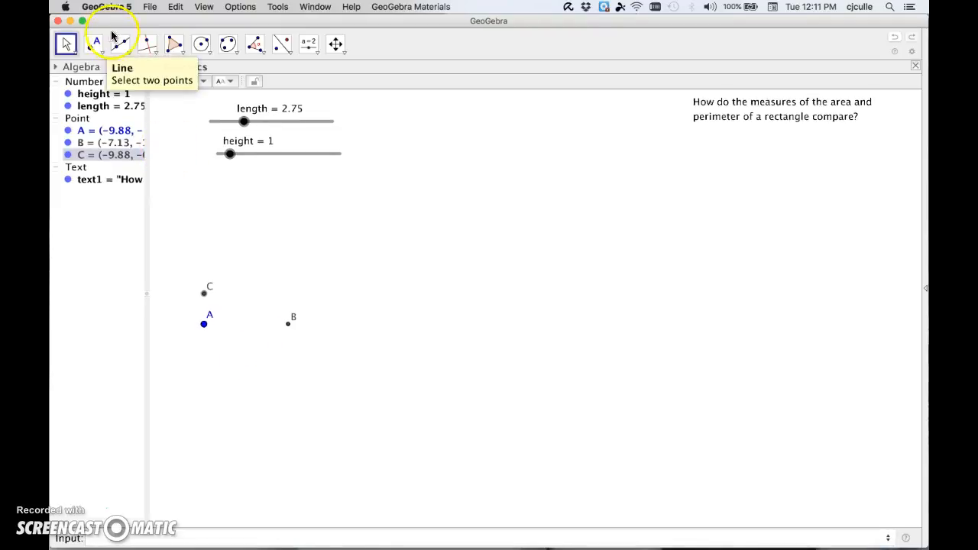
{"action": "left_click", "coordinate": [127, 49]}
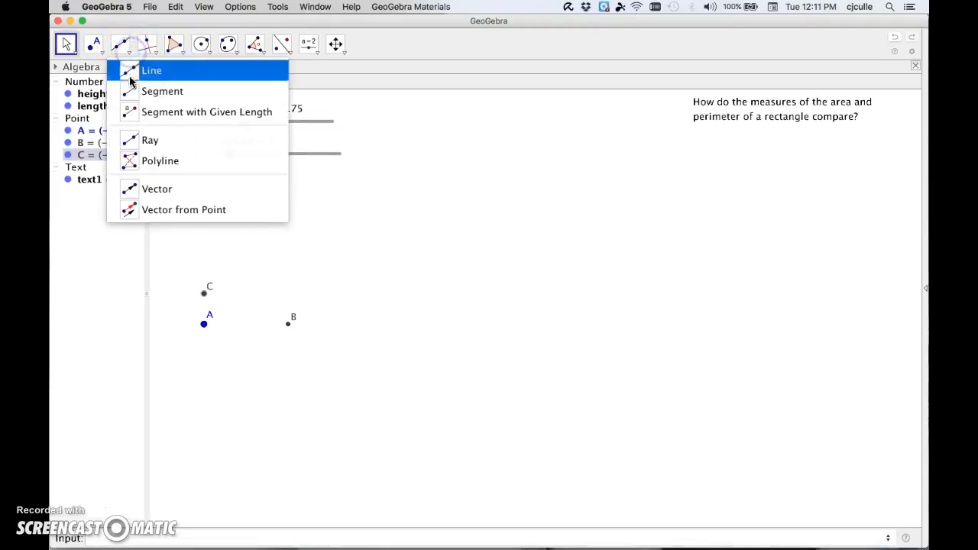
{"action": "left_click", "coordinate": [130, 140]}
{"action": "left_click", "coordinate": [205, 323]}
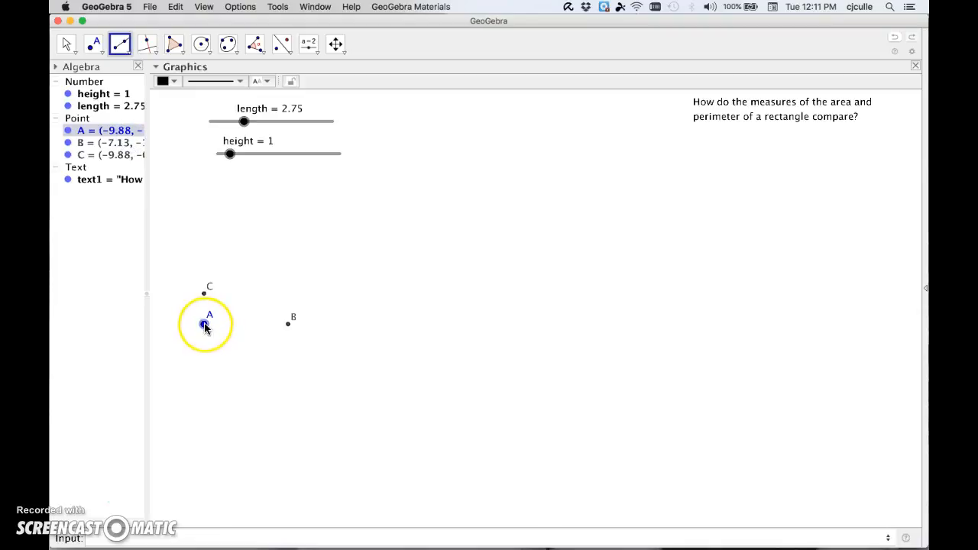
{"action": "left_click", "coordinate": [281, 325]}
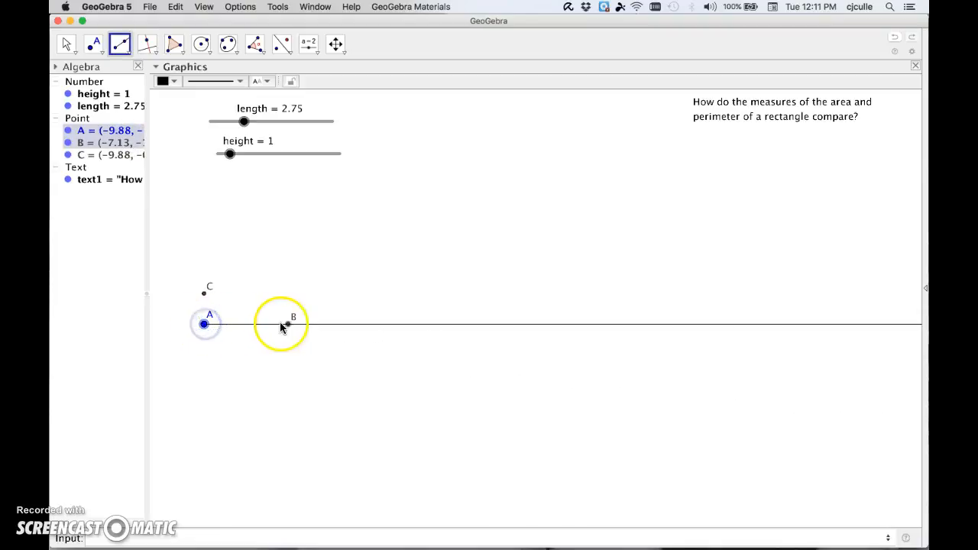
{"action": "left_click", "coordinate": [205, 323]}
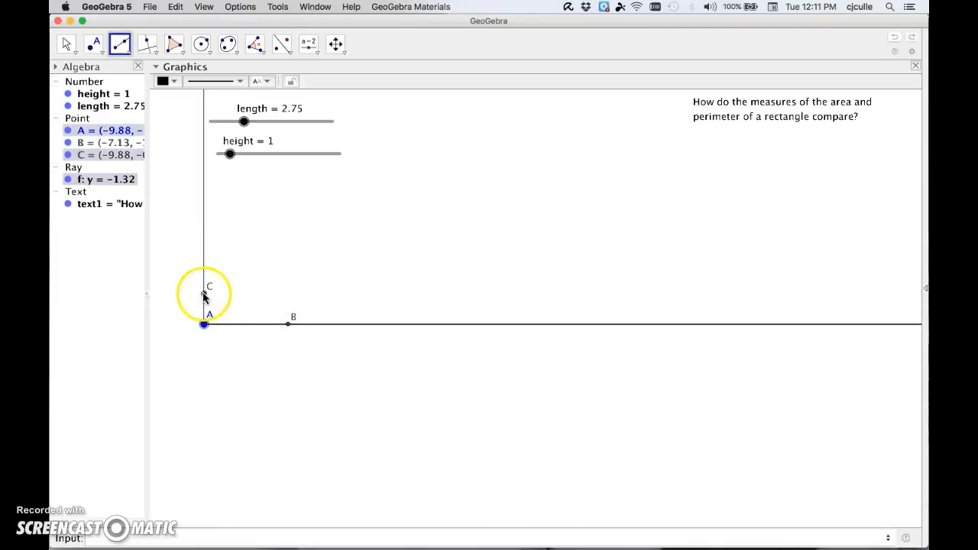
{"action": "left_click", "coordinate": [204, 295]}
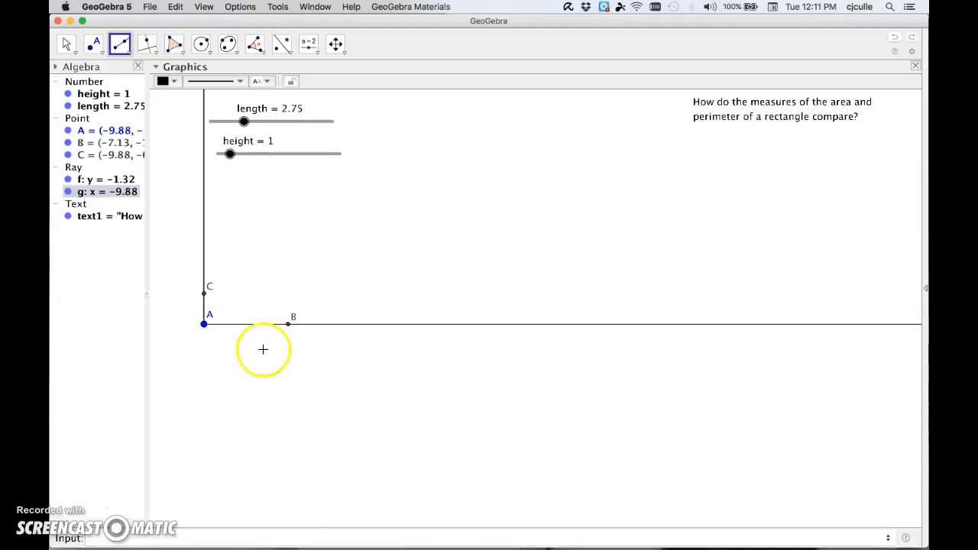
{"action": "key", "text": "Escape"}
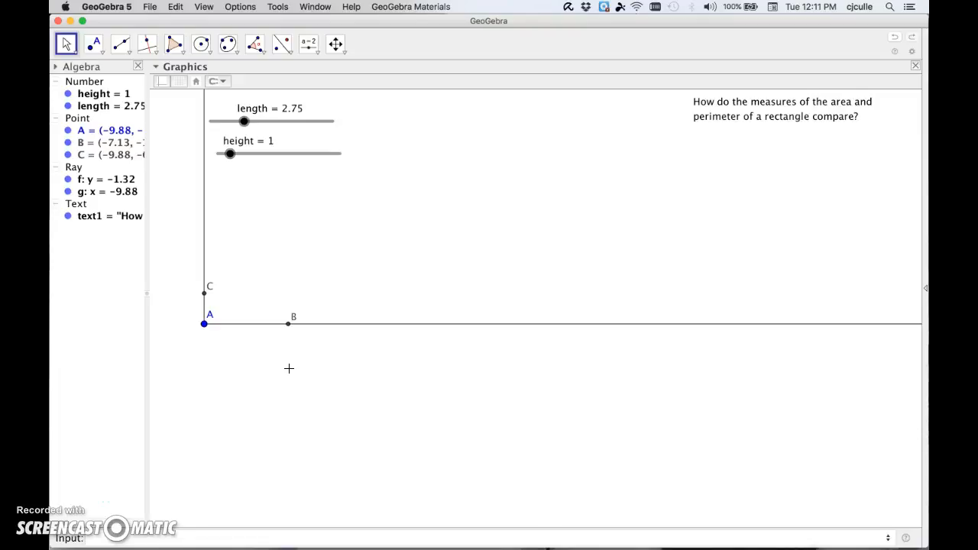
Step: Construct perpendicular lines to the horizontal ray through point B and to the vertical ray through point C
{"action": "left_click", "coordinate": [149, 45]}
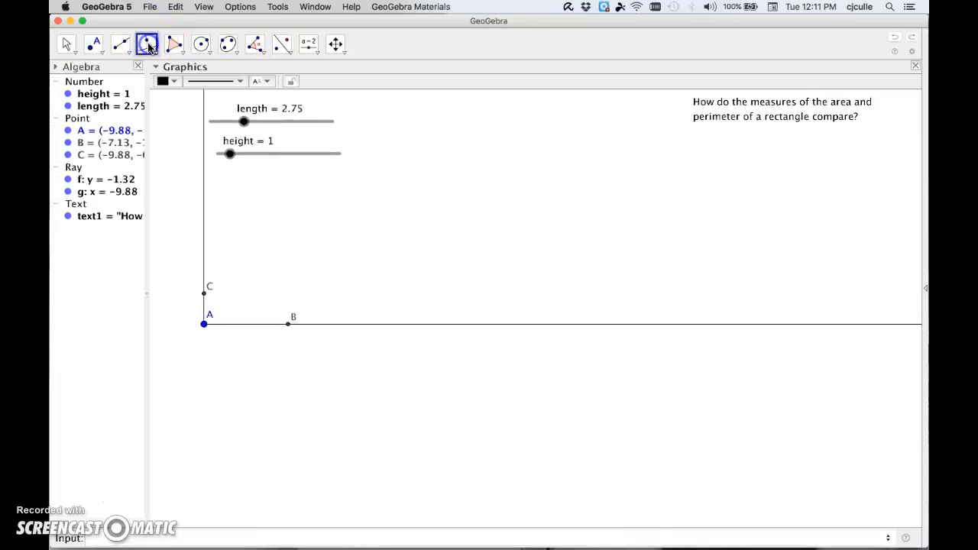
{"action": "left_click", "coordinate": [309, 326]}
{"action": "left_click", "coordinate": [288, 325]}
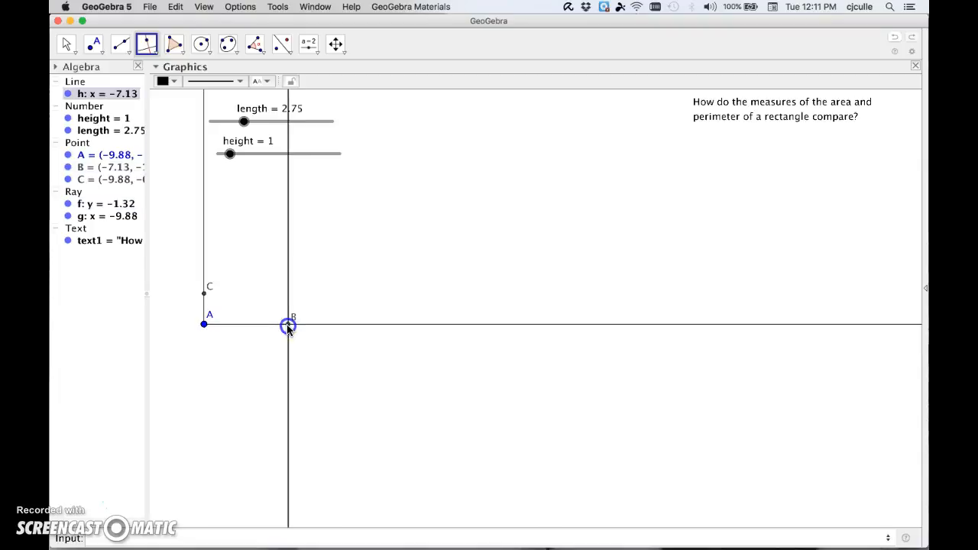
{"action": "left_click", "coordinate": [204, 272]}
{"action": "left_click", "coordinate": [205, 293]}
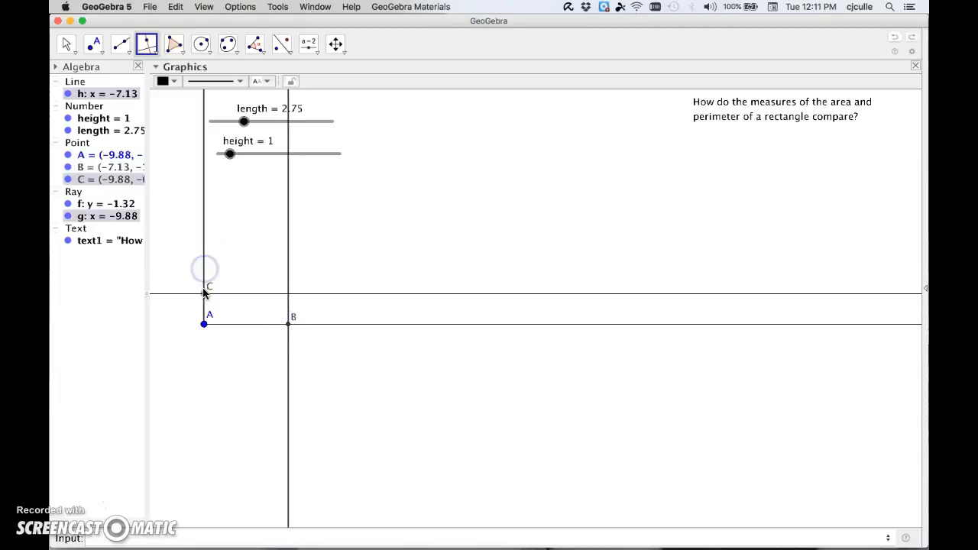
{"action": "left_click", "coordinate": [205, 293]}
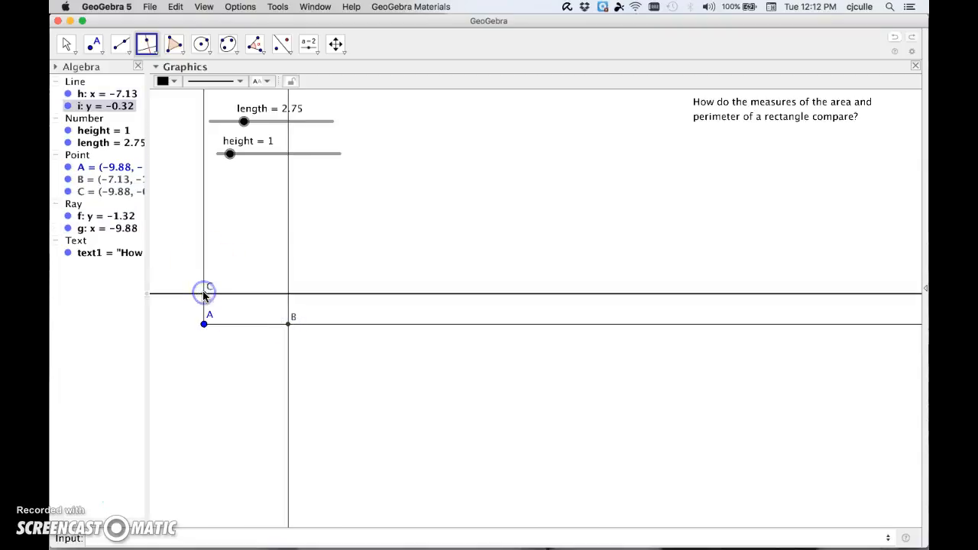
Step: Create the intersection point of the two perpendicular lines as the rectangle's fourth corner
{"action": "left_click", "coordinate": [94, 47]}
{"action": "left_click", "coordinate": [103, 139]}
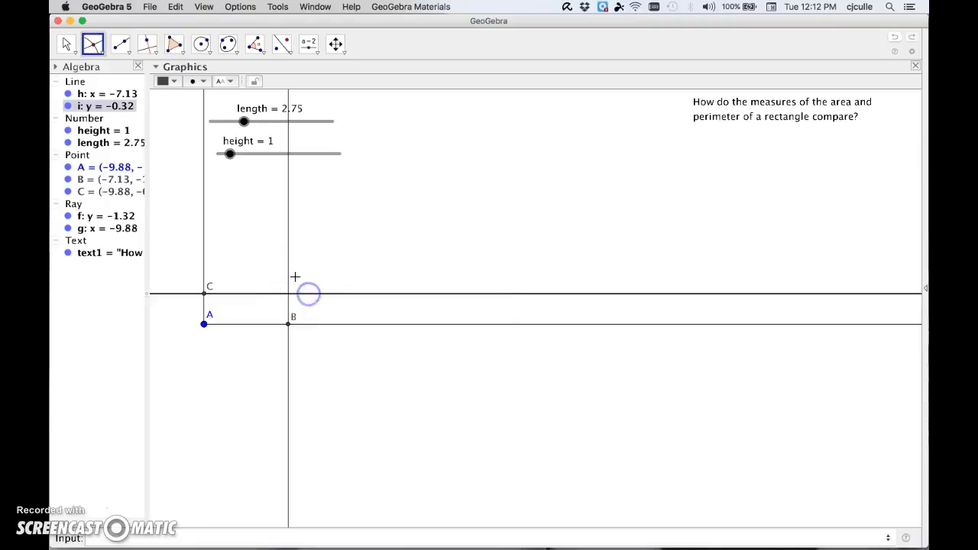
{"action": "left_click", "coordinate": [288, 278]}
{"action": "left_click", "coordinate": [289, 294]}
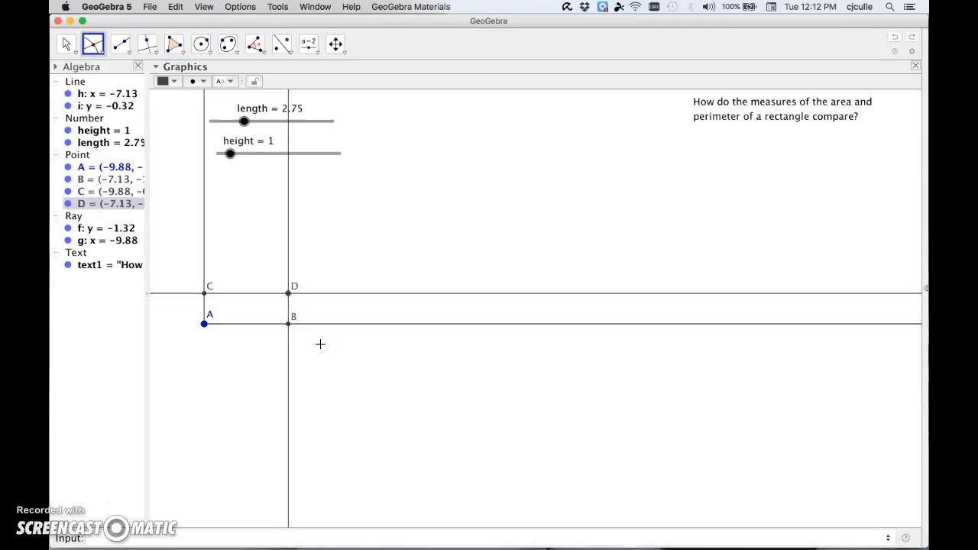
{"action": "left_click", "coordinate": [260, 352]}
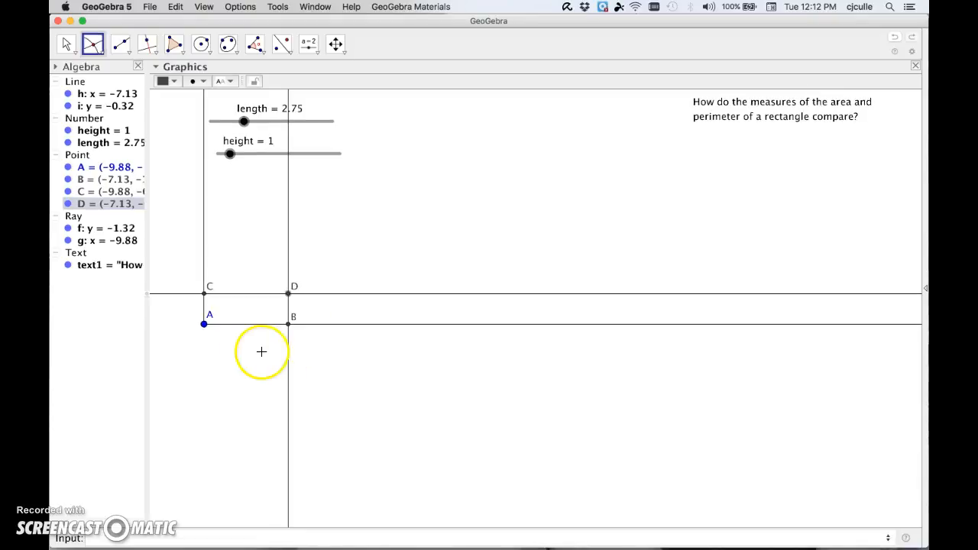
{"action": "key", "text": "Escape"}
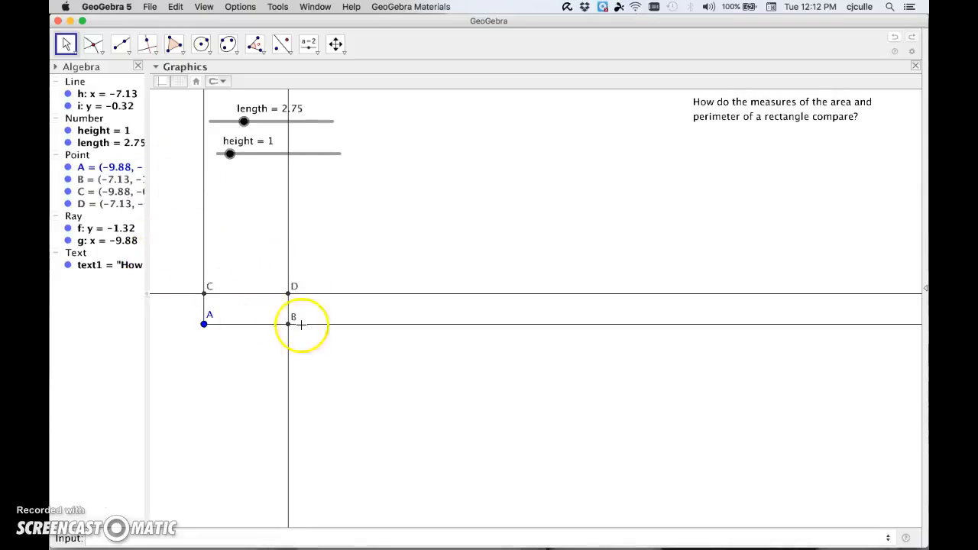
Step: Hide the two perpendicular lines and both rays so that only the four corner points are shown
{"action": "left_click", "coordinate": [68, 94]}
{"action": "left_click", "coordinate": [68, 106]}
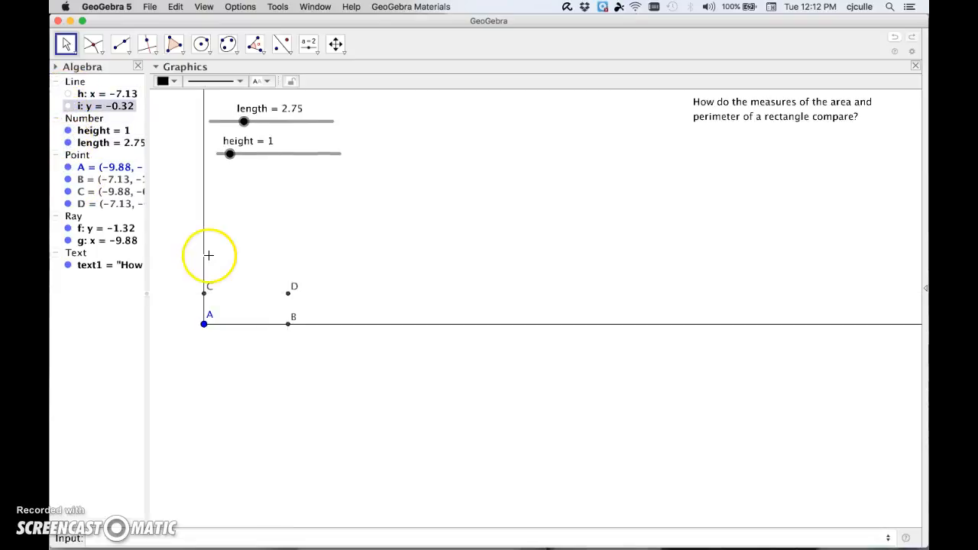
{"action": "right_click", "coordinate": [255, 329]}
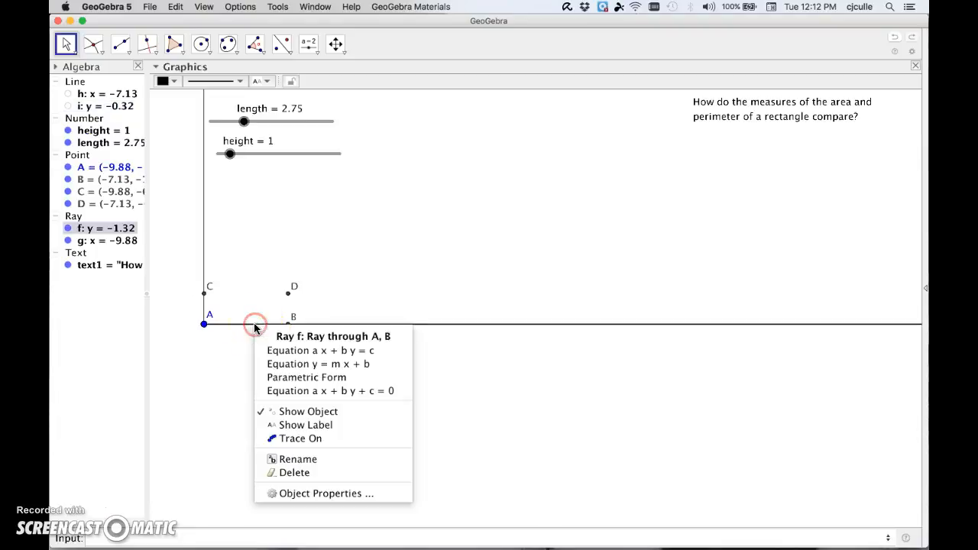
{"action": "left_click", "coordinate": [295, 413]}
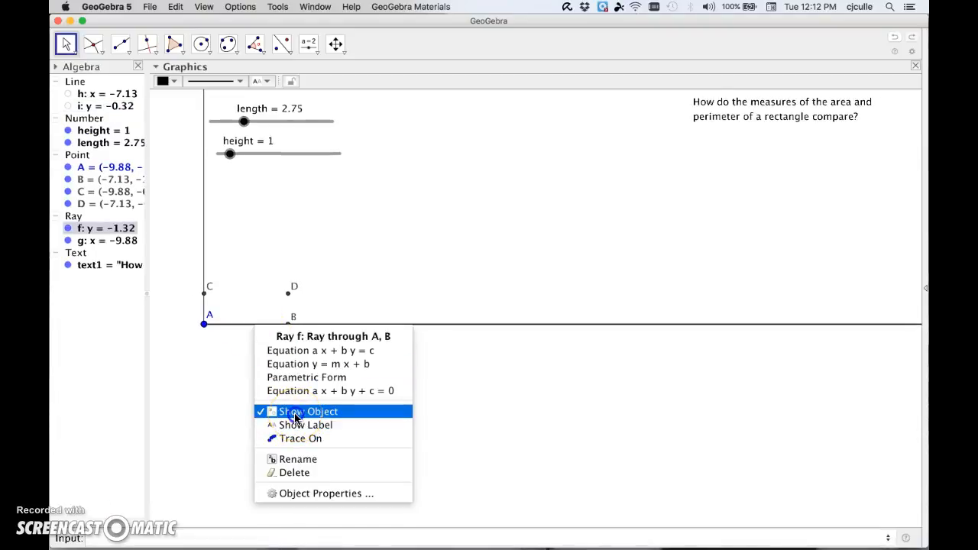
{"action": "right_click", "coordinate": [203, 252]}
{"action": "left_click", "coordinate": [247, 336]}
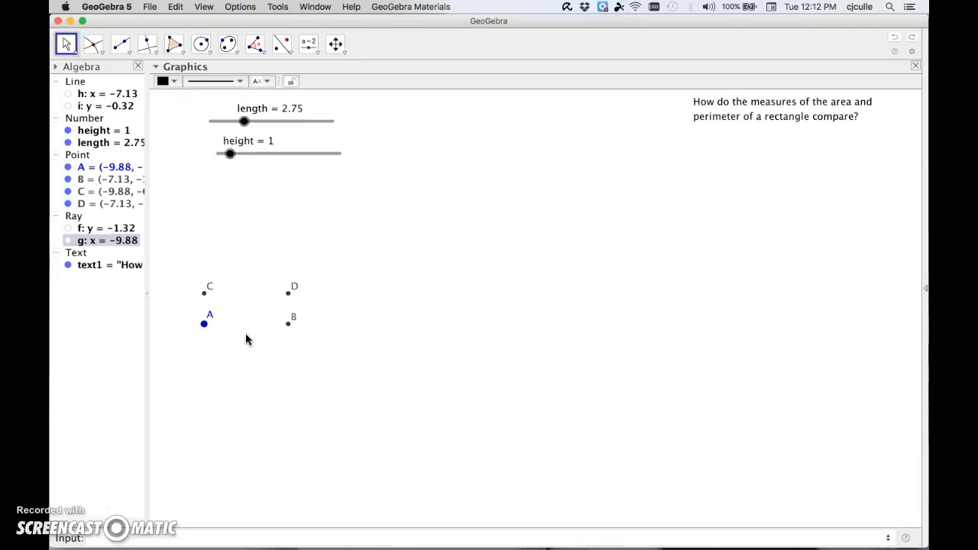
Step: Draw a polygon through the corner points A, C, D and B, closing it at A
{"action": "left_click", "coordinate": [173, 44]}
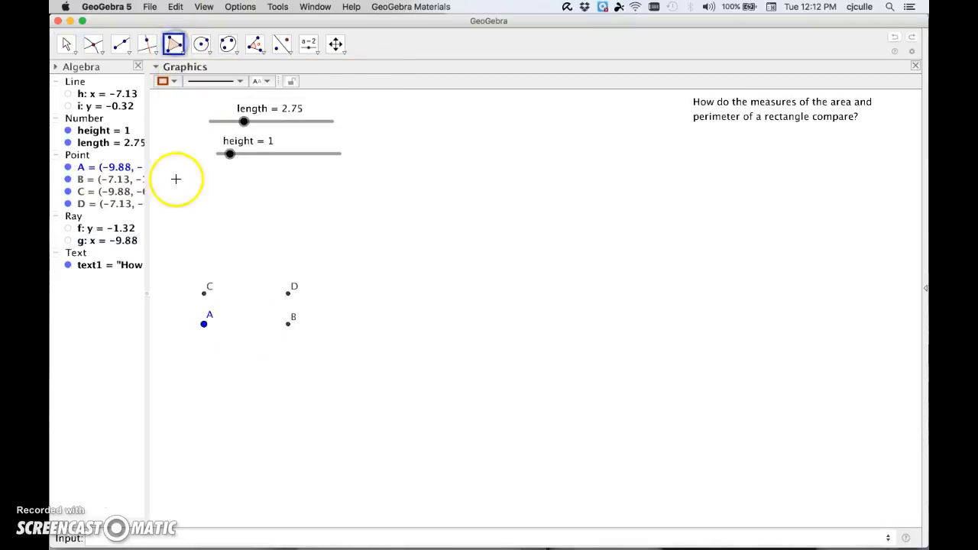
{"action": "left_click", "coordinate": [203, 324]}
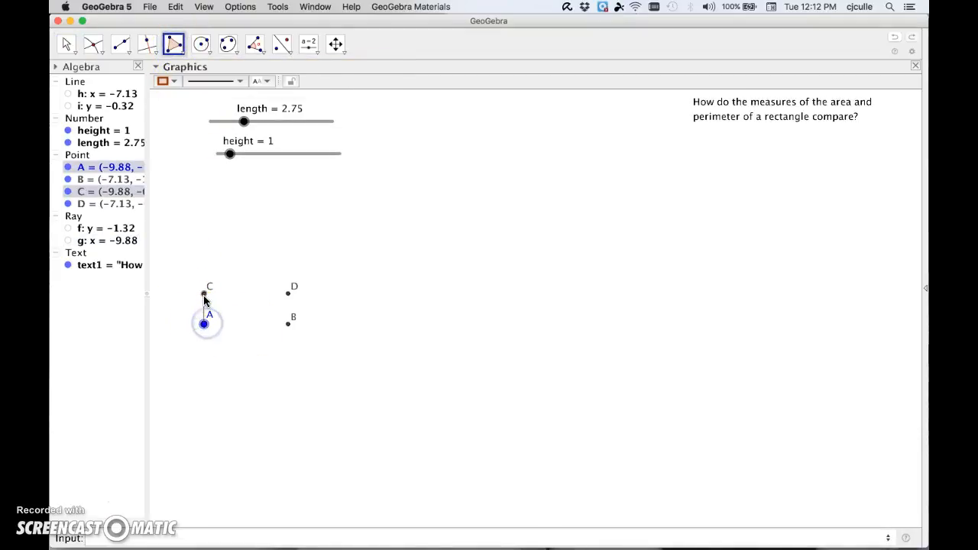
{"action": "left_click", "coordinate": [203, 295]}
{"action": "left_click", "coordinate": [288, 293]}
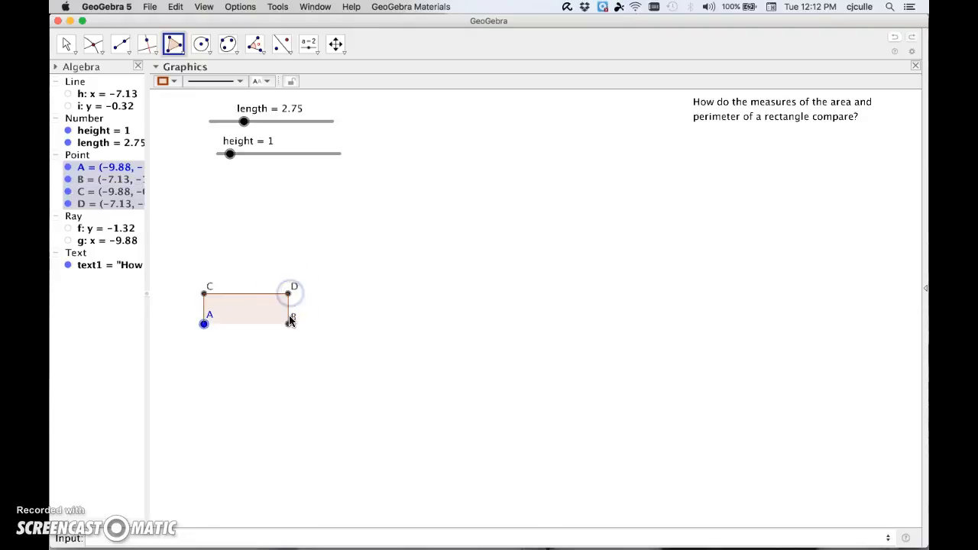
{"action": "left_click", "coordinate": [204, 324]}
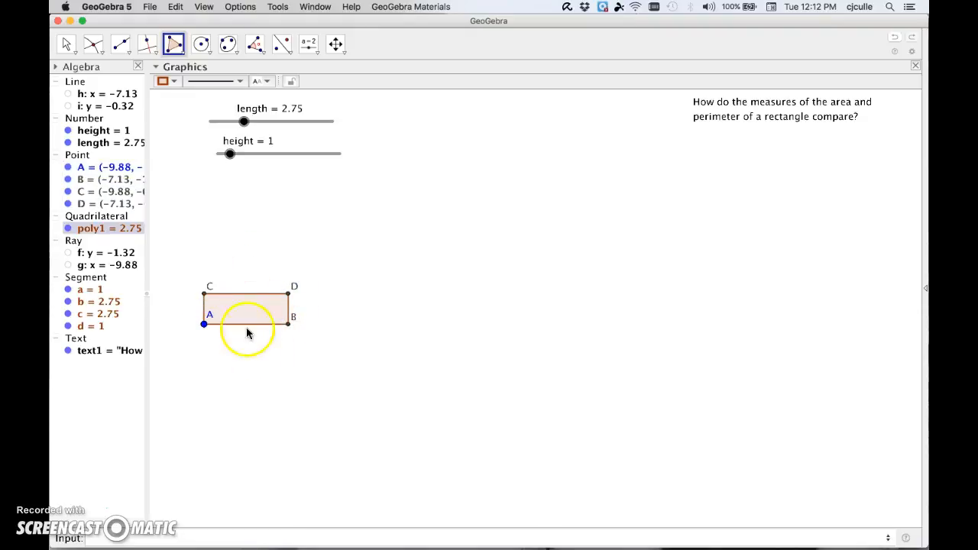
{"action": "left_click", "coordinate": [257, 345]}
{"action": "key", "text": "Escape"}
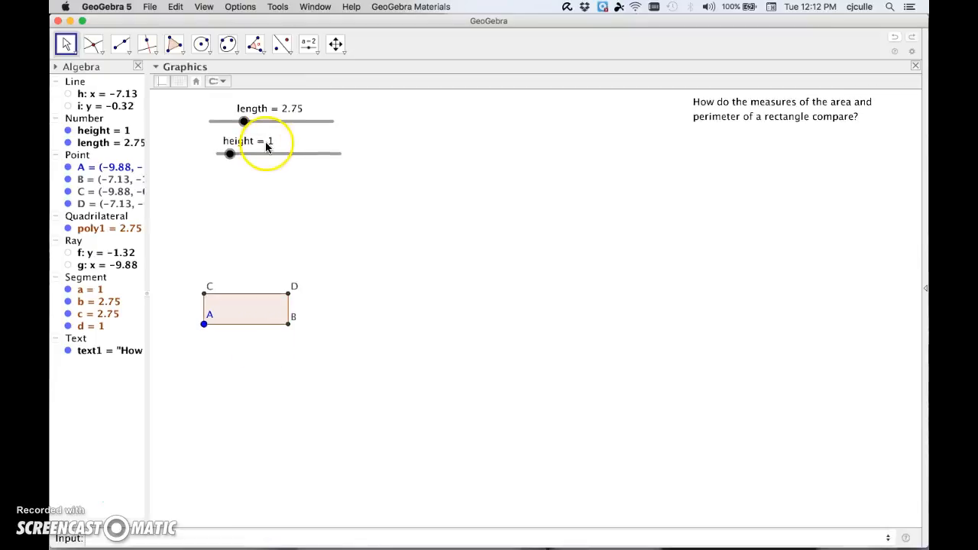
Step: Test the rectangle by setting the length slider to about 6.55 and the height slider to about 1.5
{"action": "left_click", "coordinate": [244, 122]}
{"action": "left_click_drag", "start_coordinate": [244, 125], "coordinate": [292, 130]}
{"action": "left_click", "coordinate": [207, 294]}
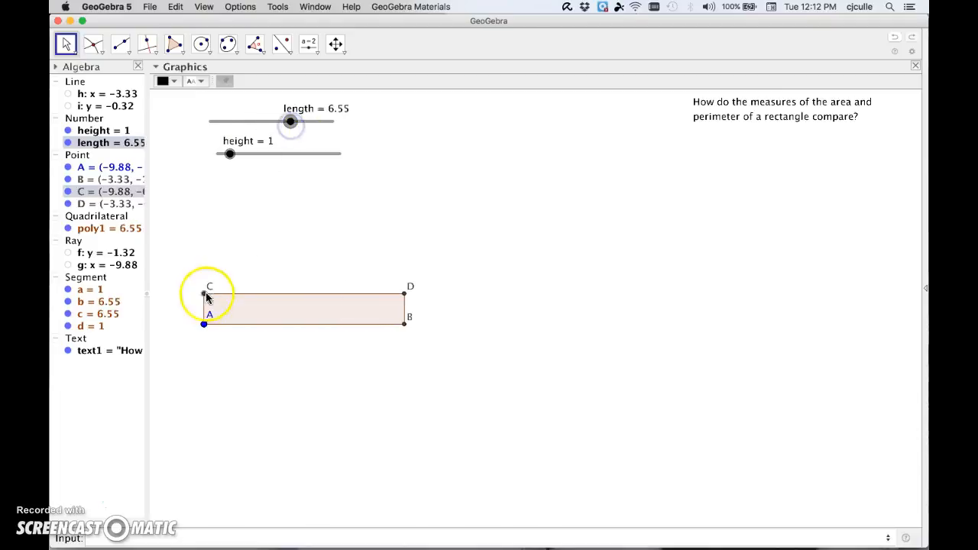
{"action": "left_click", "coordinate": [228, 154]}
{"action": "mouse_move", "coordinate": [229, 153]}
{"action": "left_mouse_down"}
{"action": "mouse_move", "coordinate": [290, 158]}
{"action": "mouse_move", "coordinate": [237, 162]}
{"action": "left_mouse_up"}
{"action": "left_click", "coordinate": [753, 116]}
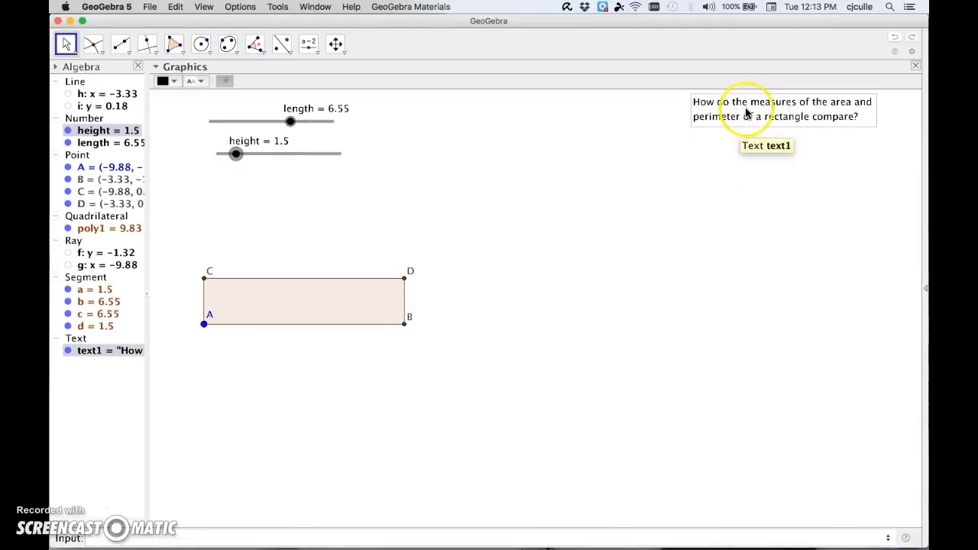
{"action": "left_click", "coordinate": [522, 342]}
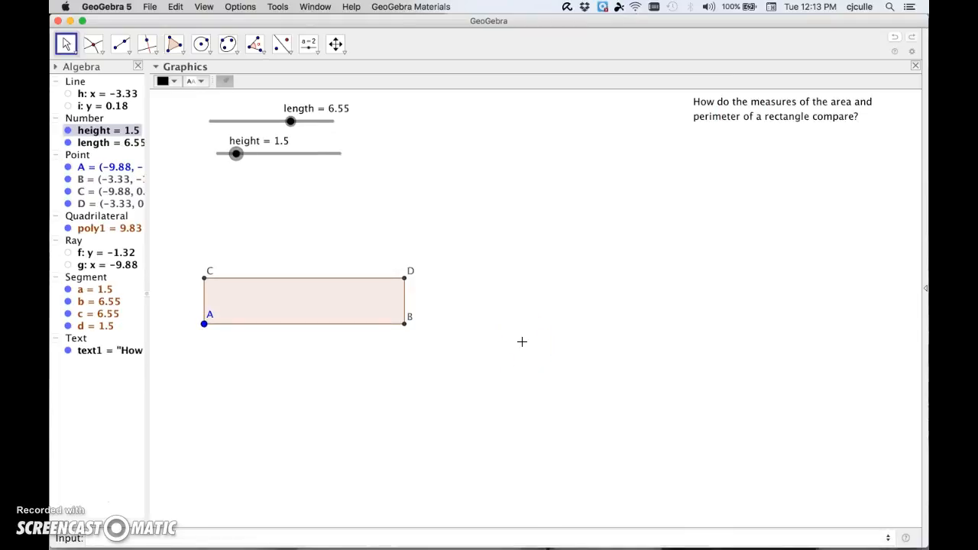
{"action": "left_click", "coordinate": [377, 301]}
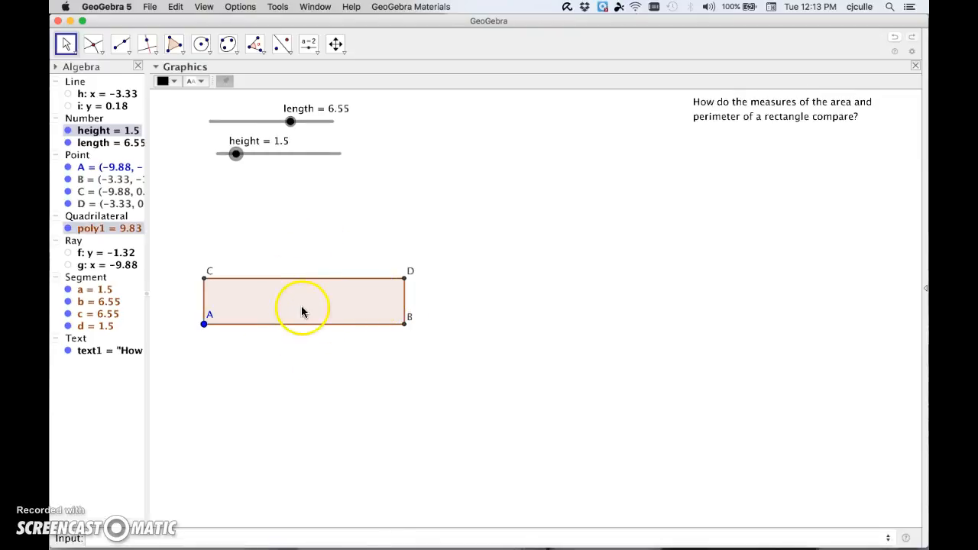
{"action": "left_click", "coordinate": [301, 372]}
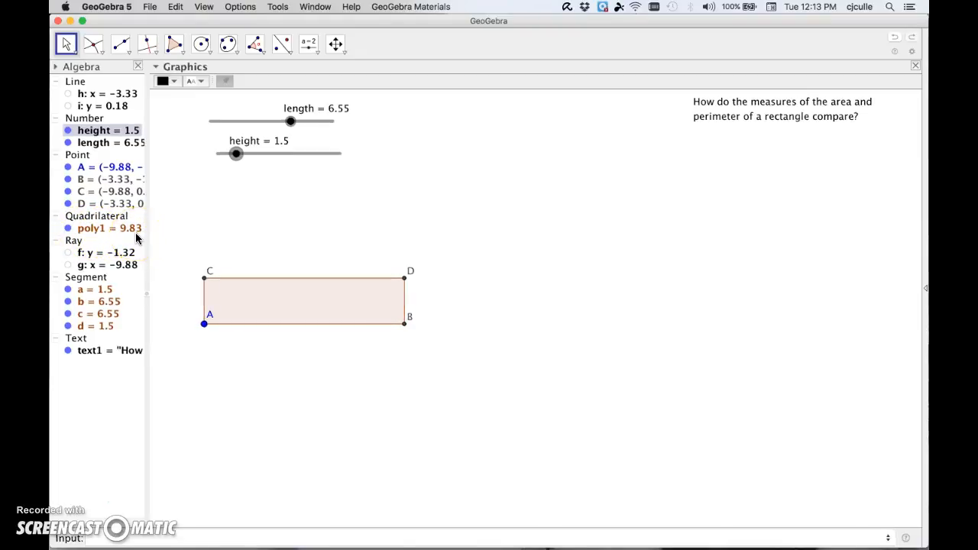
{"action": "left_click", "coordinate": [265, 296]}
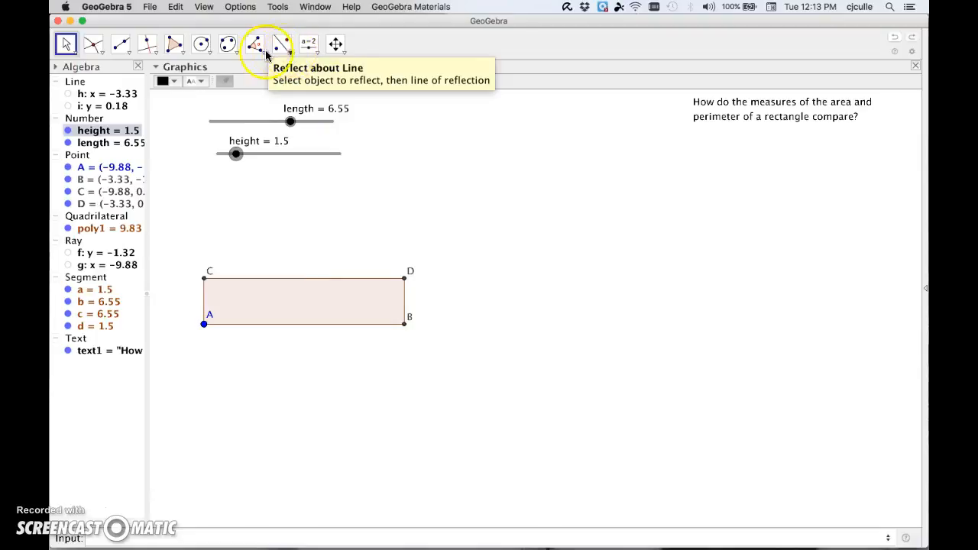
Step: Measure the perimeter of rectangle ACDB with the Distance or Length tool
{"action": "left_click", "coordinate": [317, 53]}
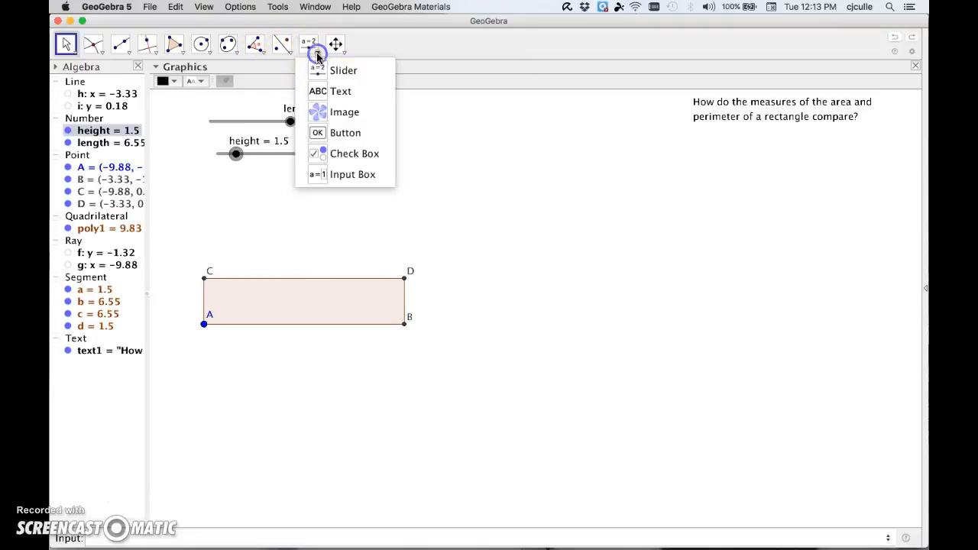
{"action": "left_click", "coordinate": [277, 46]}
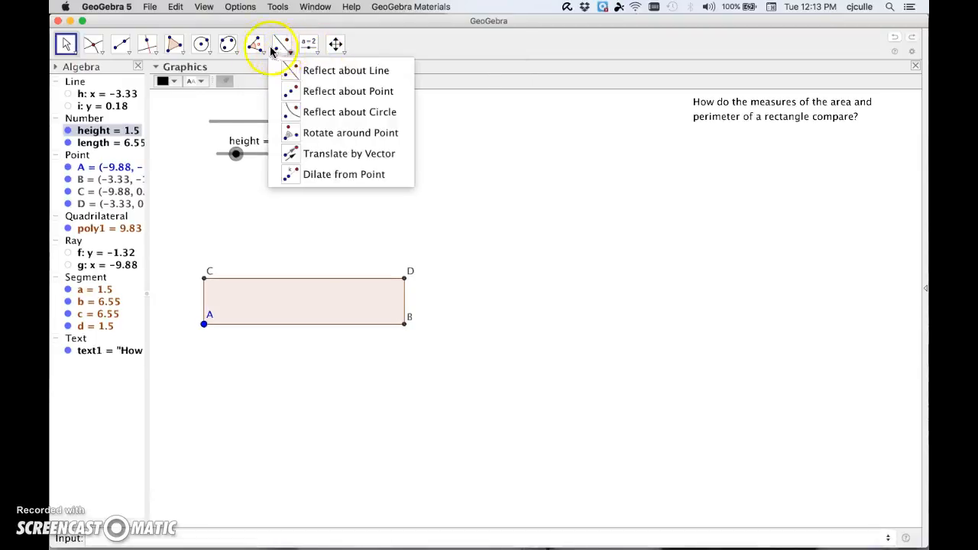
{"action": "left_click", "coordinate": [257, 44]}
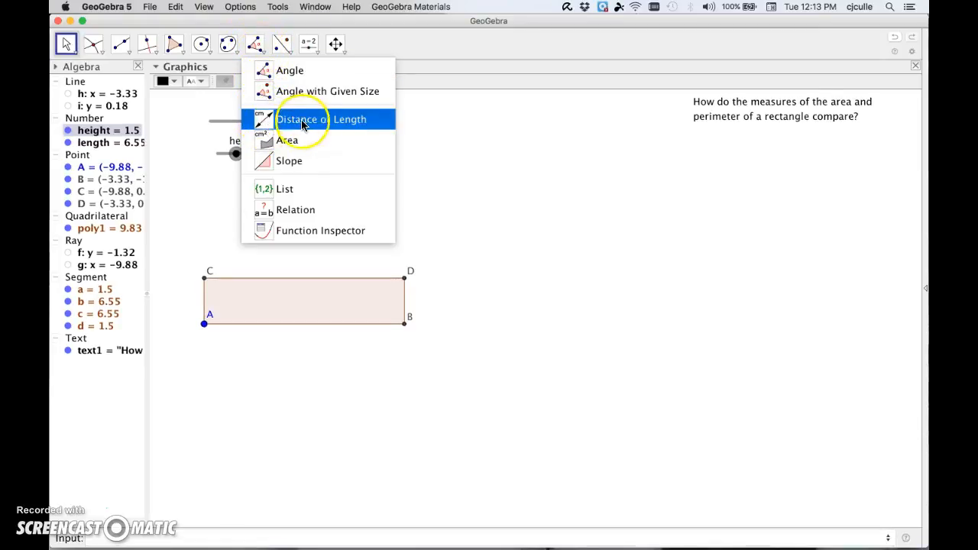
{"action": "left_click", "coordinate": [268, 120]}
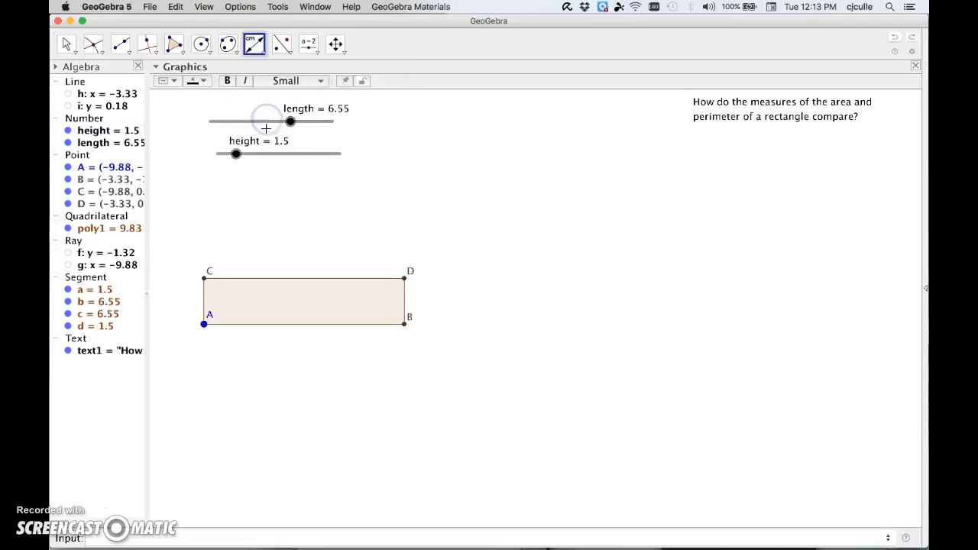
{"action": "left_click", "coordinate": [301, 295]}
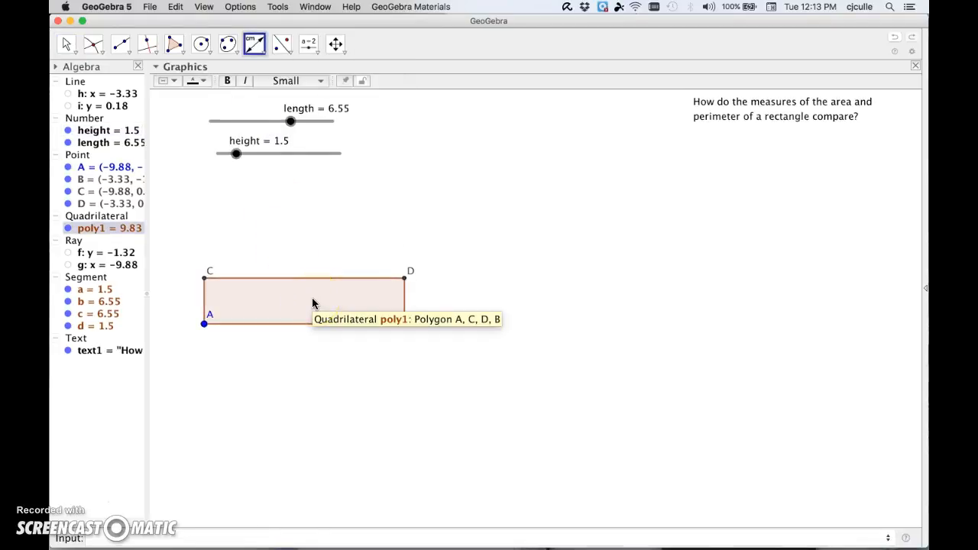
{"action": "left_click", "coordinate": [312, 299]}
{"action": "left_click_drag", "start_coordinate": [404, 299], "coordinate": [424, 302]}
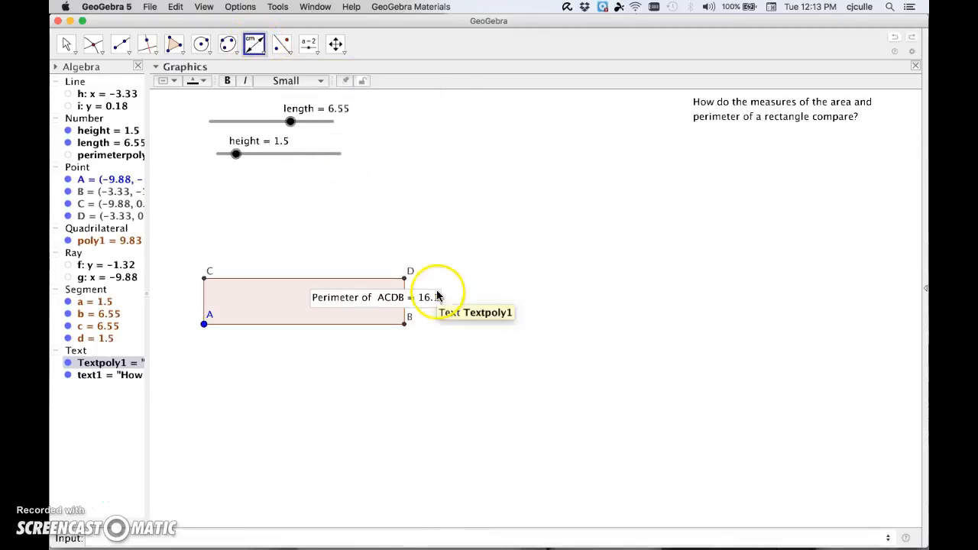
{"action": "key", "text": "Escape"}
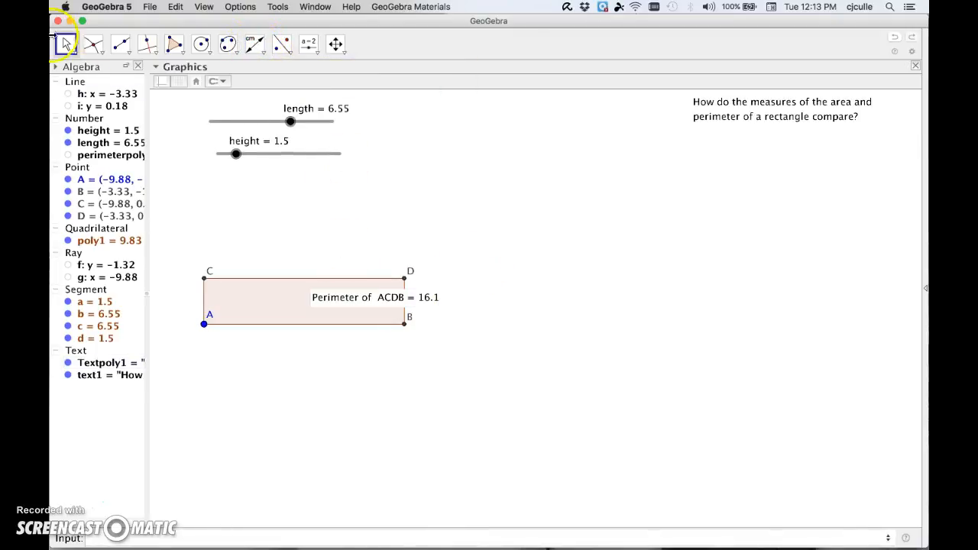
Step: Move the perimeter text above the rectangle and hide it
{"action": "left_click", "coordinate": [68, 48]}
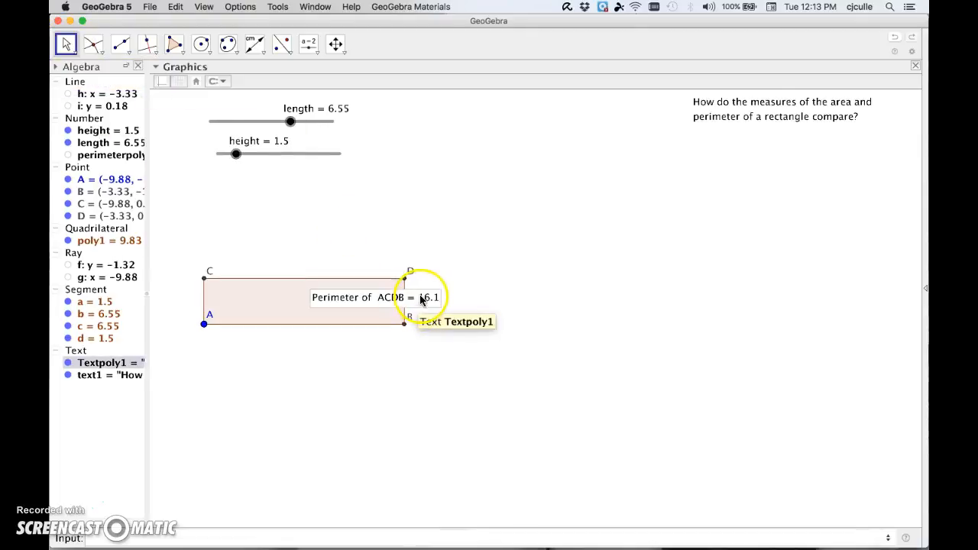
{"action": "left_click_drag", "start_coordinate": [421, 302], "coordinate": [459, 221]}
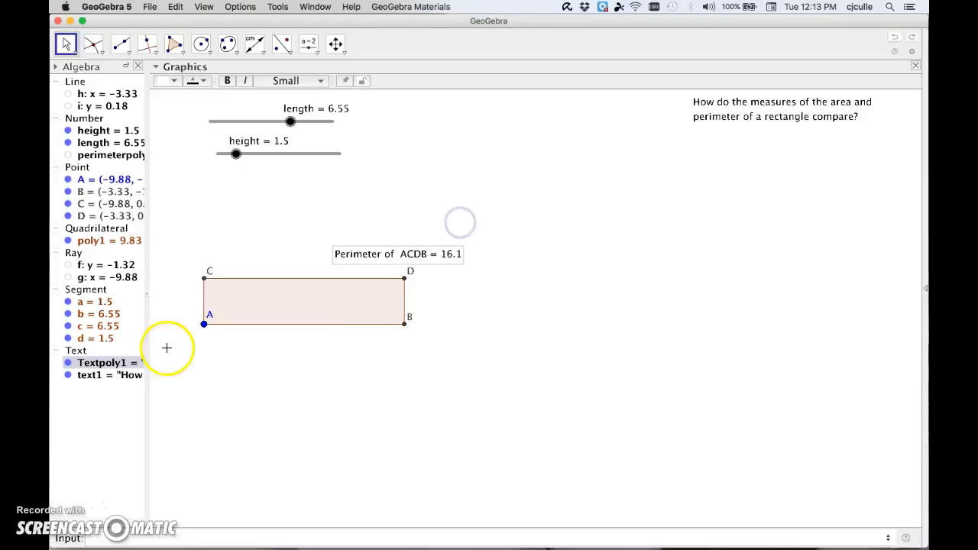
{"action": "left_click", "coordinate": [80, 350]}
{"action": "left_click", "coordinate": [69, 368]}
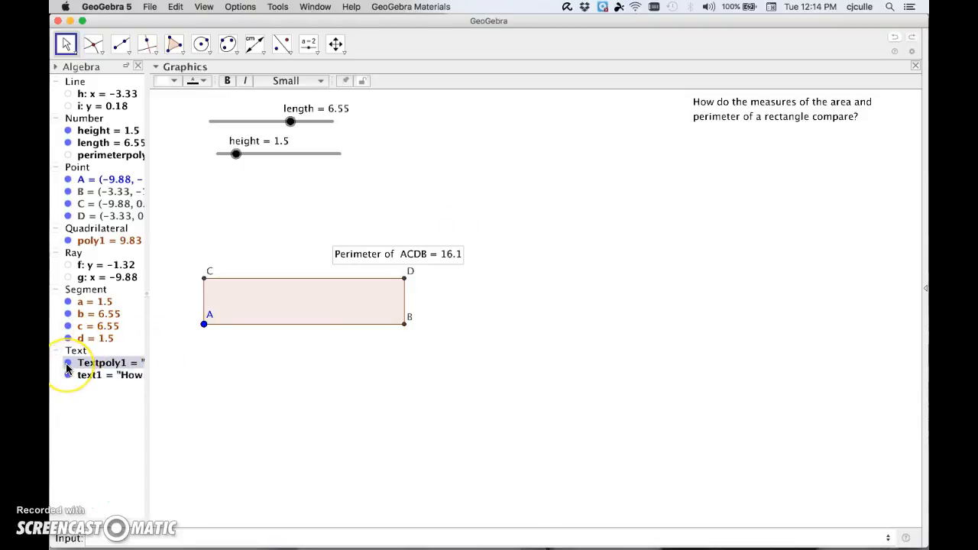
{"action": "left_click", "coordinate": [68, 364]}
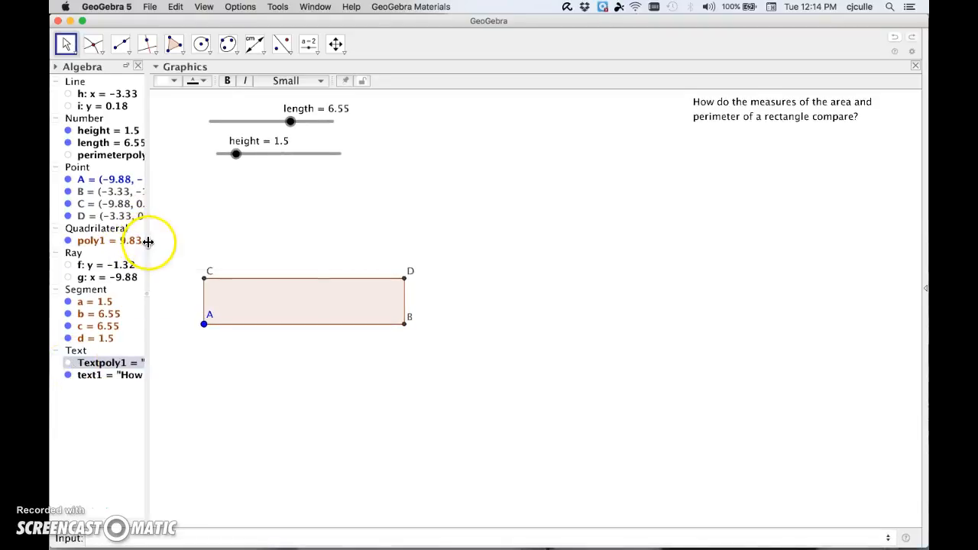
Step: Check the perimeter and area values in the Algebra view with the length and height sliders both set to 1
{"action": "left_click_drag", "start_coordinate": [149, 241], "coordinate": [209, 238]}
{"action": "left_click", "coordinate": [98, 158]}
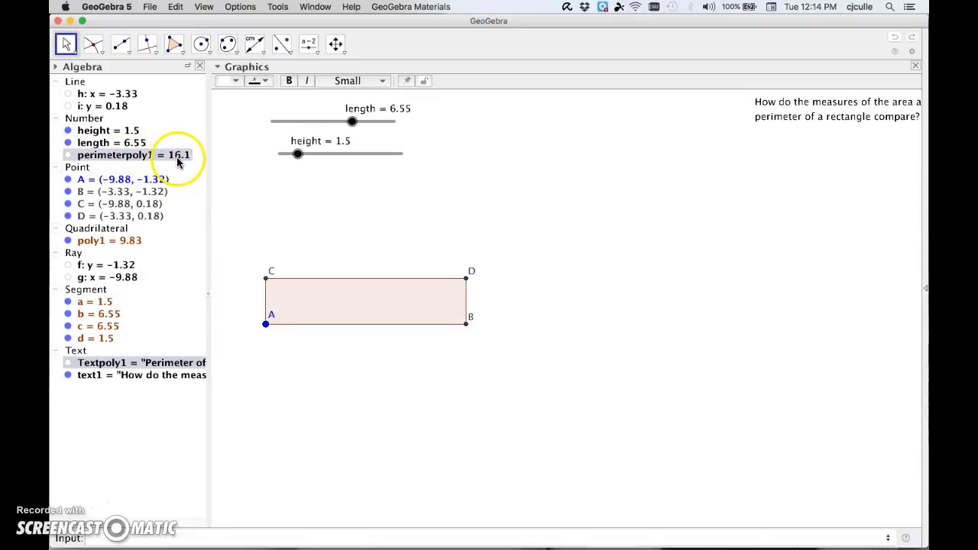
{"action": "left_click_drag", "start_coordinate": [352, 122], "coordinate": [284, 127]}
{"action": "left_click_drag", "start_coordinate": [297, 154], "coordinate": [292, 159]}
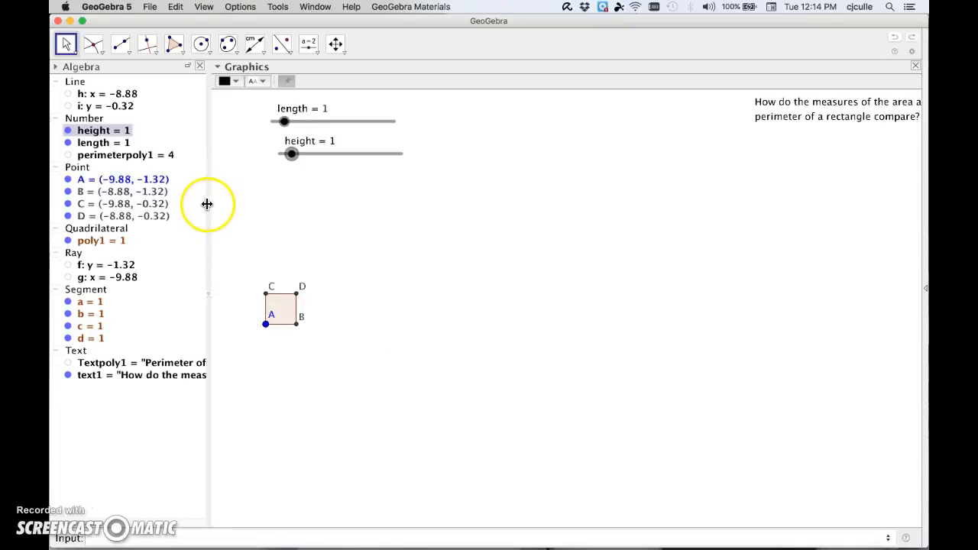
{"action": "left_click_drag", "start_coordinate": [207, 204], "coordinate": [172, 205]}
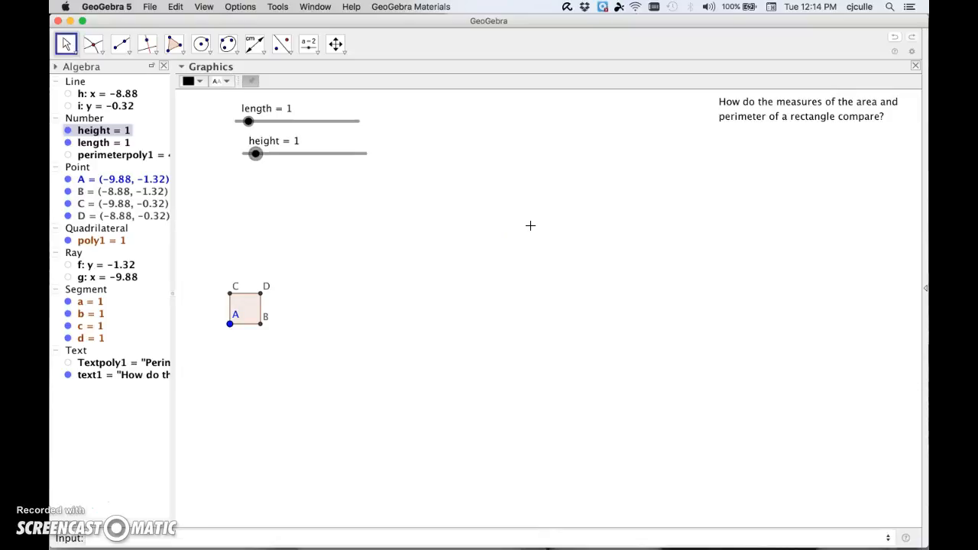
Step: Set the length slider to about 4.15 and the height slider to about 1.3, and show the coordinate axes
{"action": "left_click_drag", "start_coordinate": [248, 121], "coordinate": [260, 158]}
{"action": "left_click", "coordinate": [227, 197]}
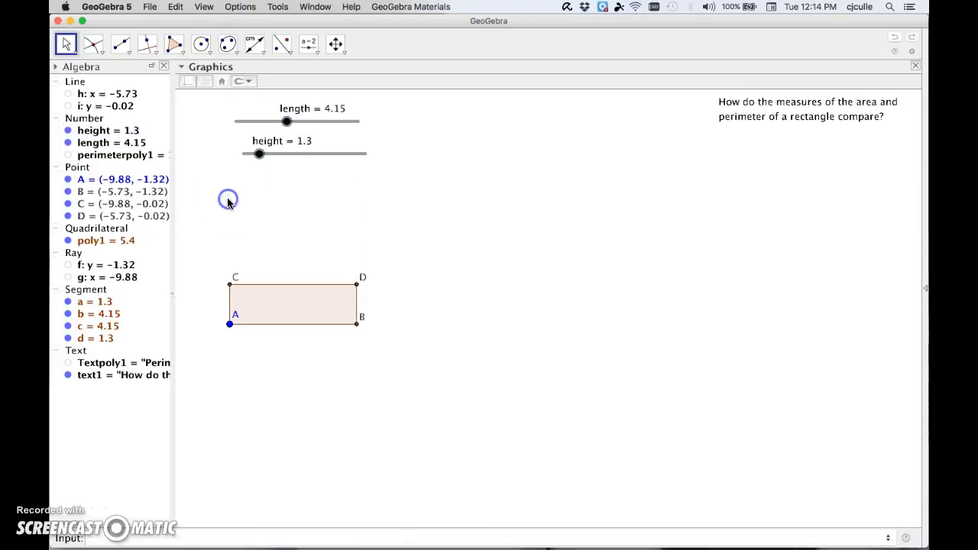
{"action": "left_click", "coordinate": [188, 82]}
Step: Move the rectangle above the x-axis by placing corner A at about (-9.92, 1.26)
{"action": "left_click", "coordinate": [243, 315]}
{"action": "left_click_drag", "start_coordinate": [229, 324], "coordinate": [229, 246]}
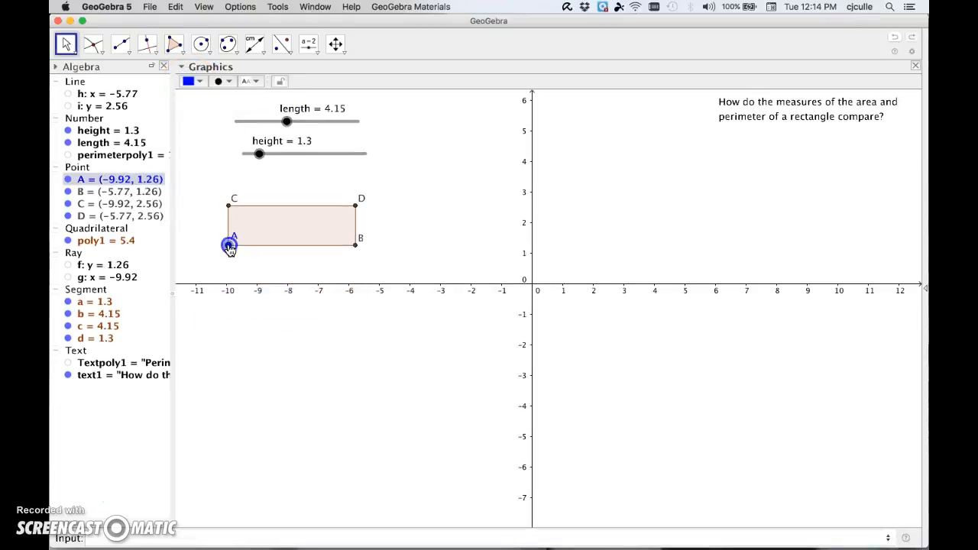
{"action": "left_click", "coordinate": [264, 360]}
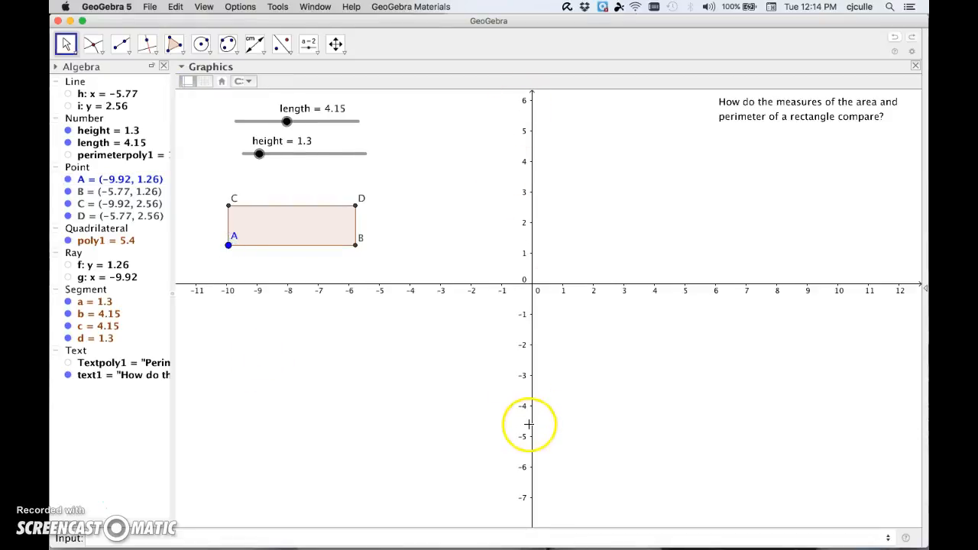
Step: Place two points on the y-axis, E at (0, -2) and F at (0, -4)
{"action": "left_click", "coordinate": [99, 53]}
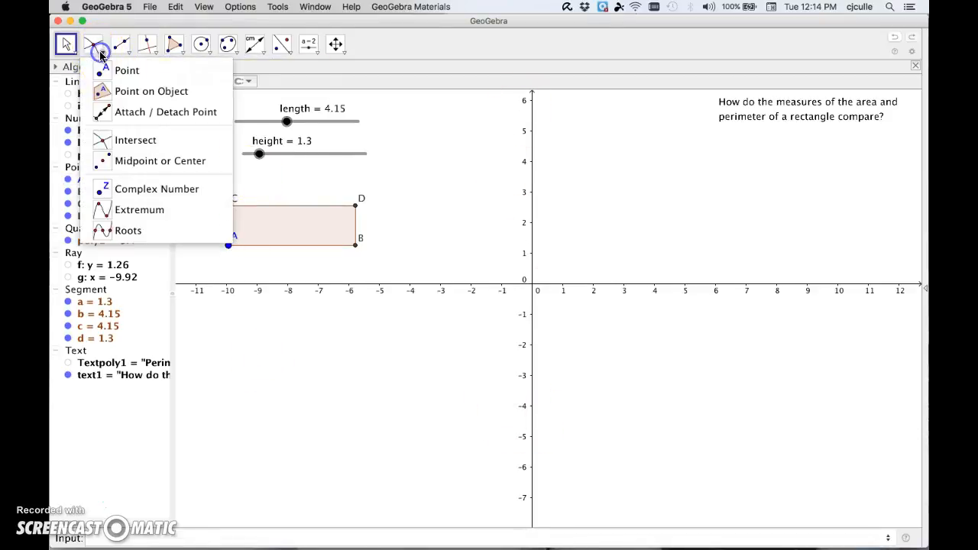
{"action": "left_click", "coordinate": [107, 71]}
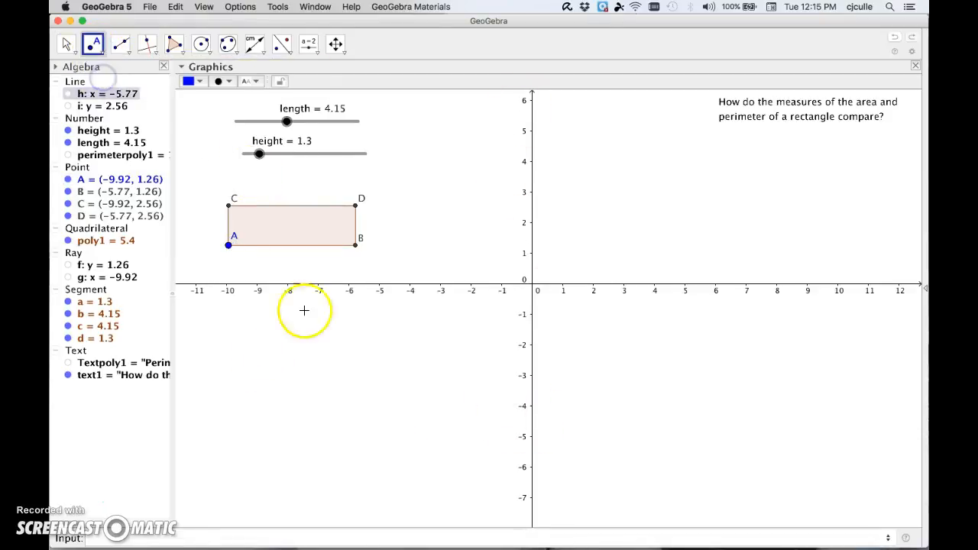
{"action": "left_click", "coordinate": [532, 346]}
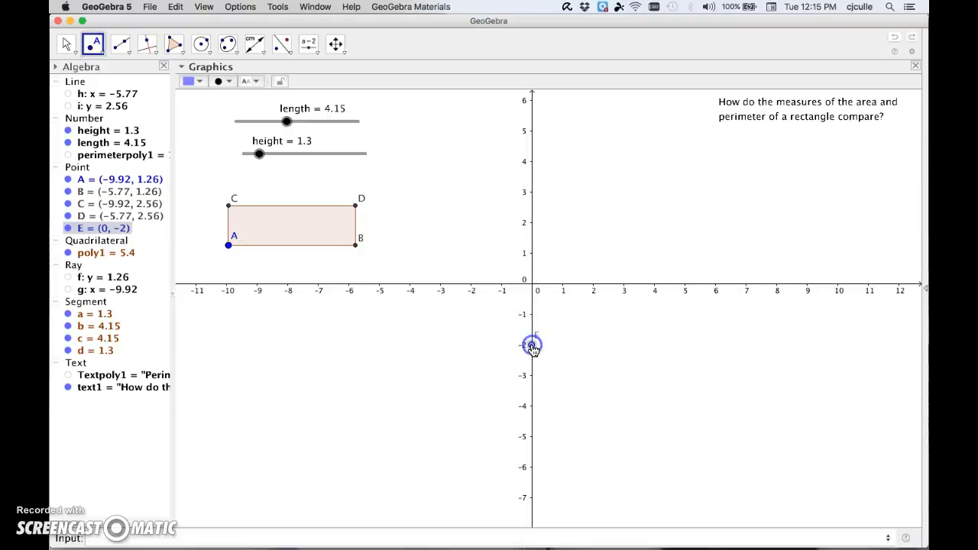
{"action": "left_click", "coordinate": [532, 407]}
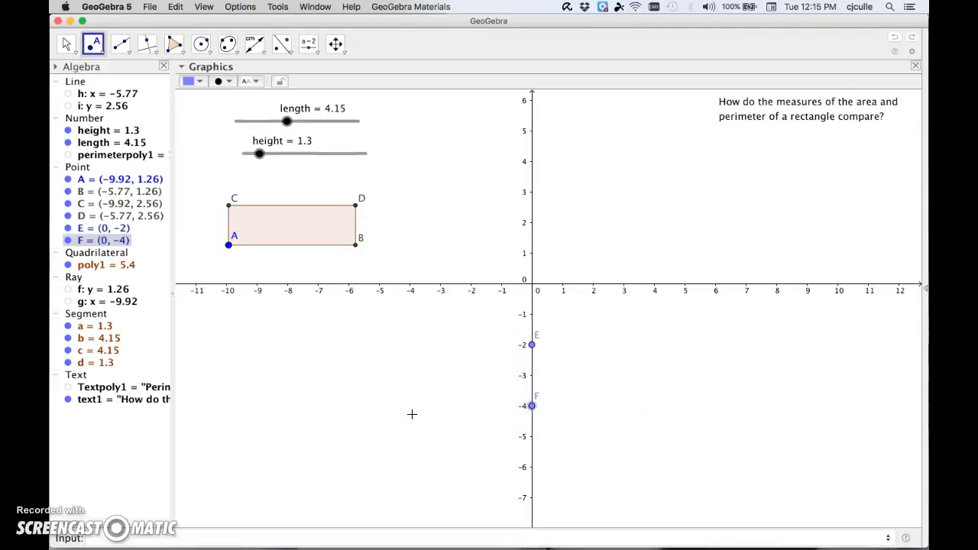
Step: Define a point offset horizontally from E by the perimeter as (x(E)+perimeterpoly1,y(E))
{"action": "left_click", "coordinate": [311, 537]}
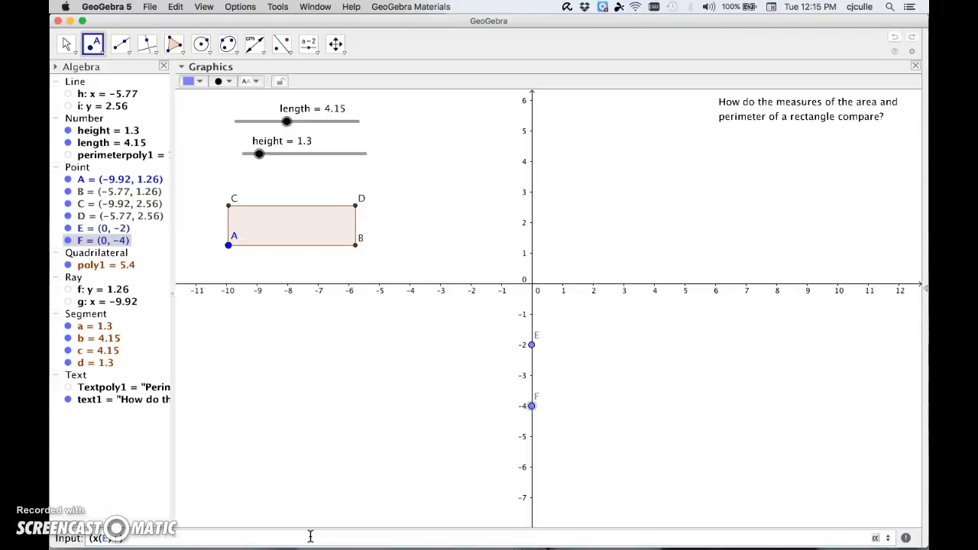
{"action": "type", "text": "Perimeter"}
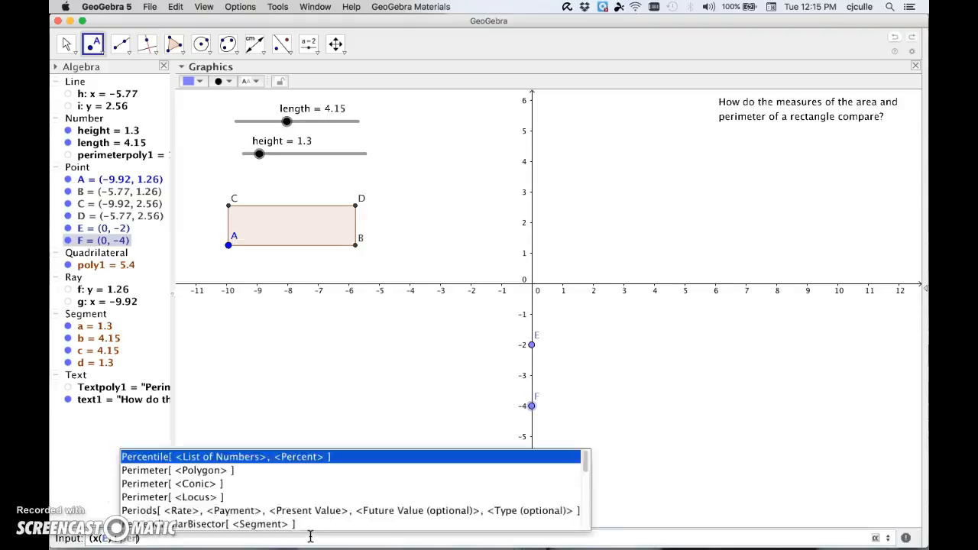
{"action": "type", "text": "p"}
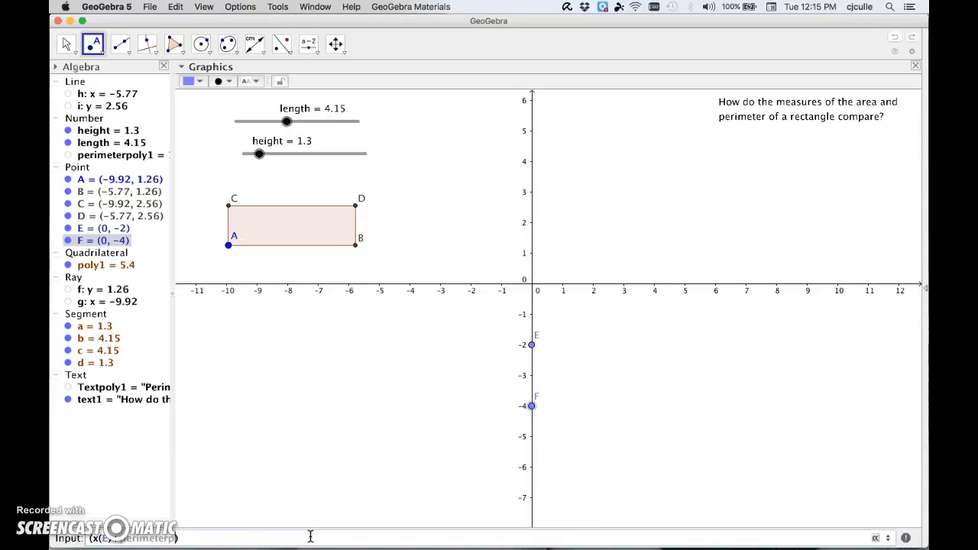
{"action": "type", "text": "oly1"}
{"action": "left_click", "coordinate": [180, 533]}
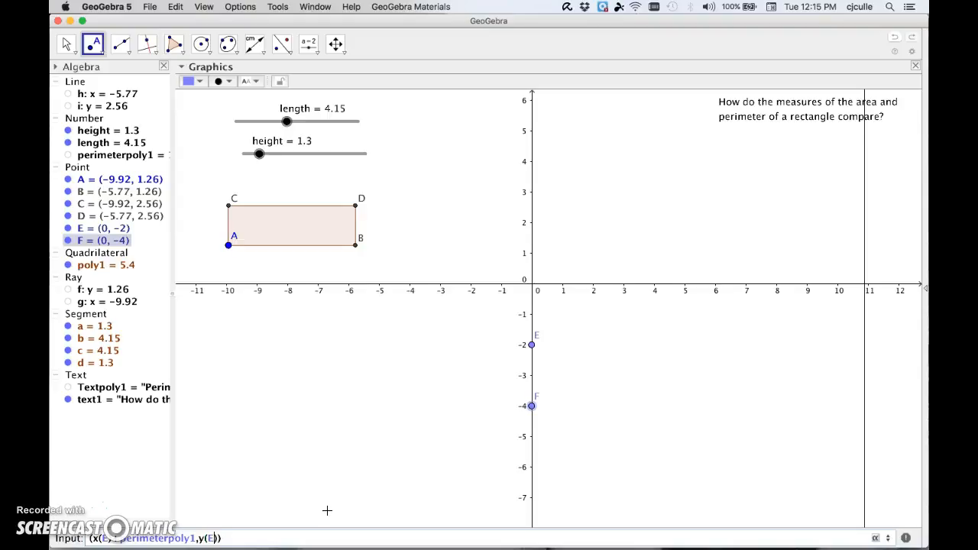
{"action": "mouse_move", "coordinate": [694, 365]}
{"action": "left_mouse_down"}
{"action": "mouse_move", "coordinate": [874, 350]}
{"action": "mouse_move", "coordinate": [842, 351]}
{"action": "left_mouse_up"}
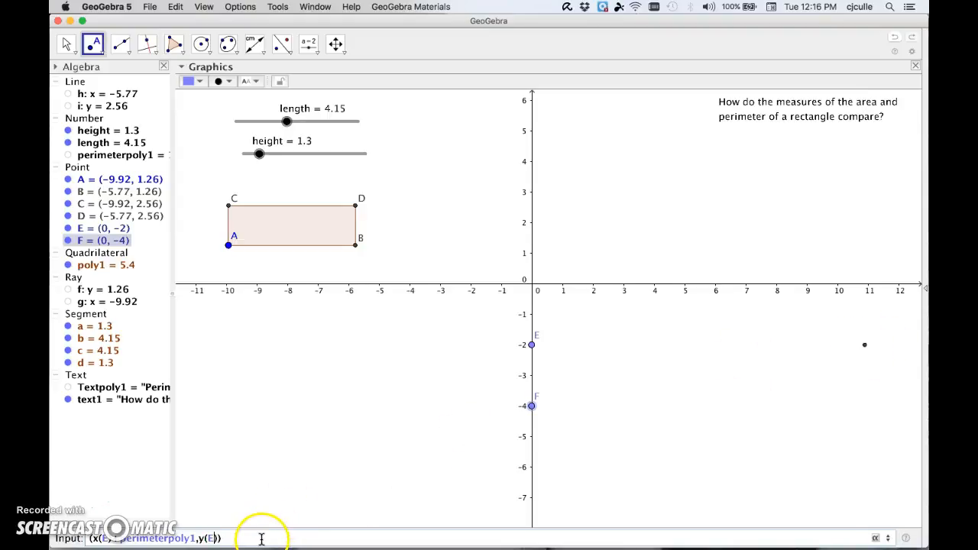
{"action": "key", "text": "Return"}
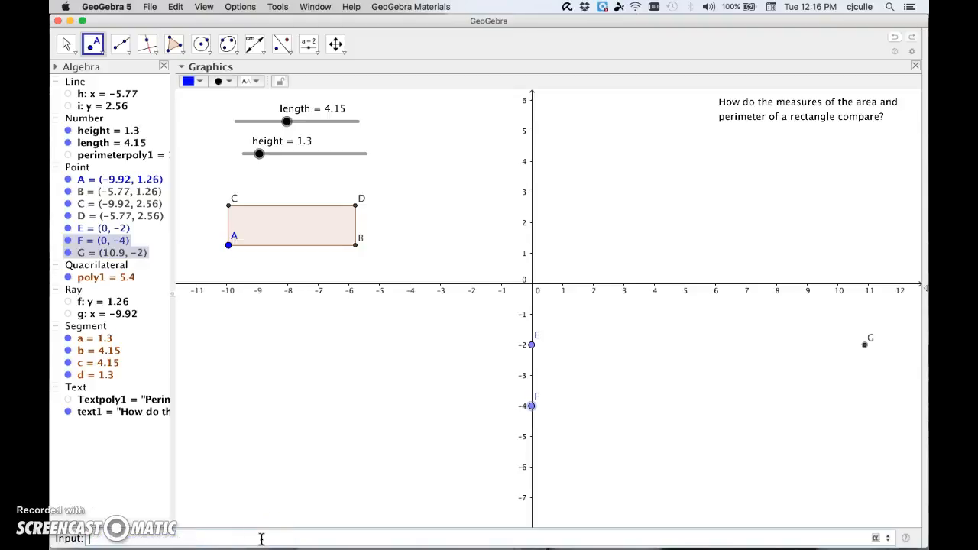
Step: Define a point offset horizontally from F by the rectangle's area as (x(F)+poly1,y(F))
{"action": "left_click", "coordinate": [246, 539]}
{"action": "type", "text": "(xF"}
{"action": "type", "text": "("}
{"action": "type", "text": "F"}
{"action": "type", "text": "poly"}
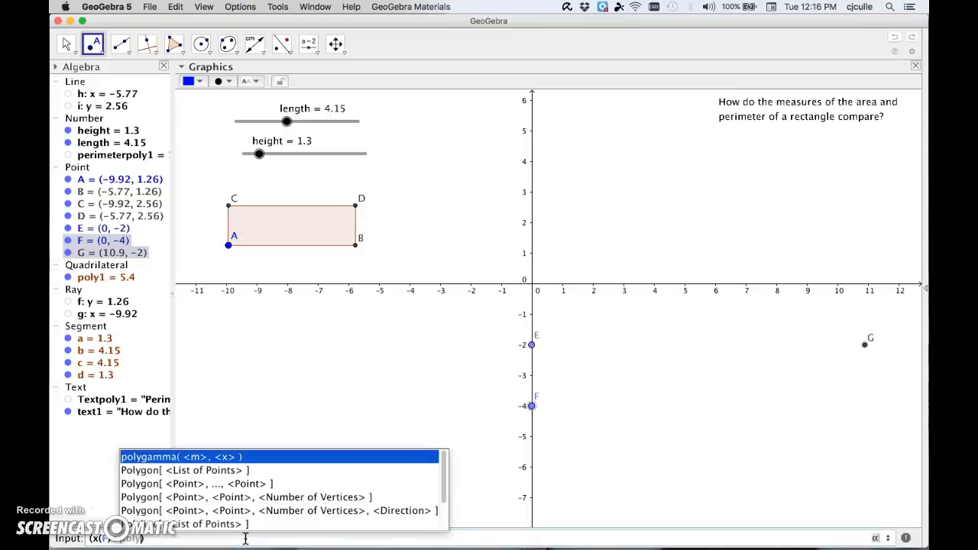
{"action": "type", "text": "1"}
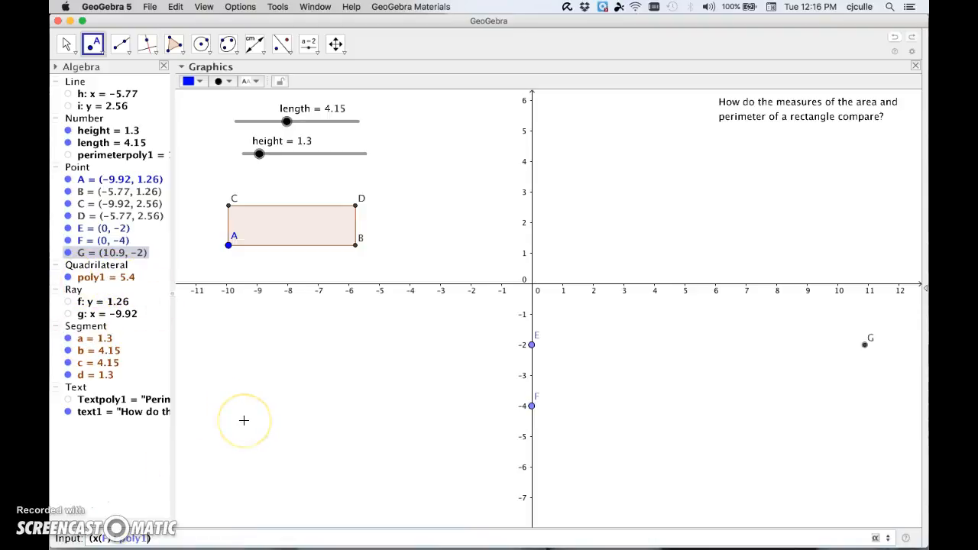
{"action": "type", "text": ",y("}
{"action": "key", "text": "Return"}
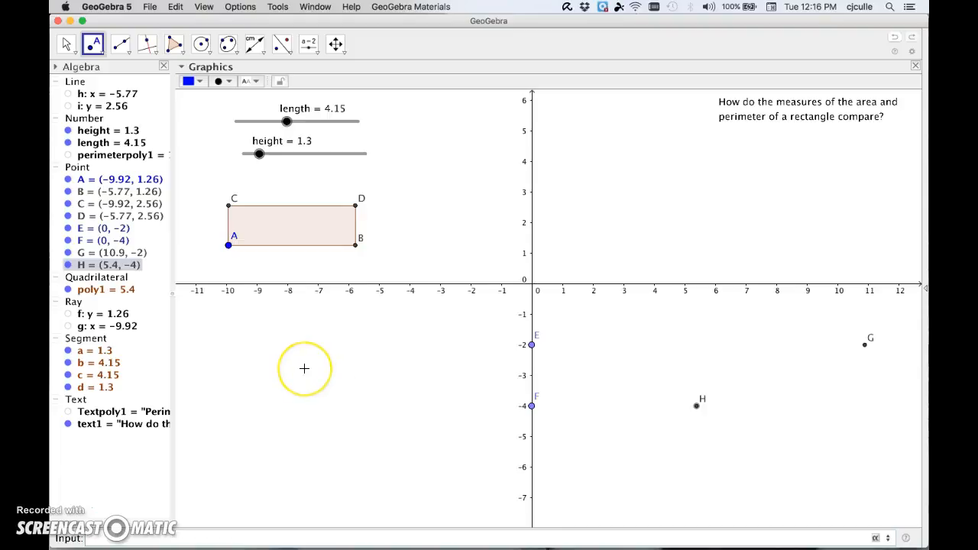
{"action": "key", "text": "Escape"}
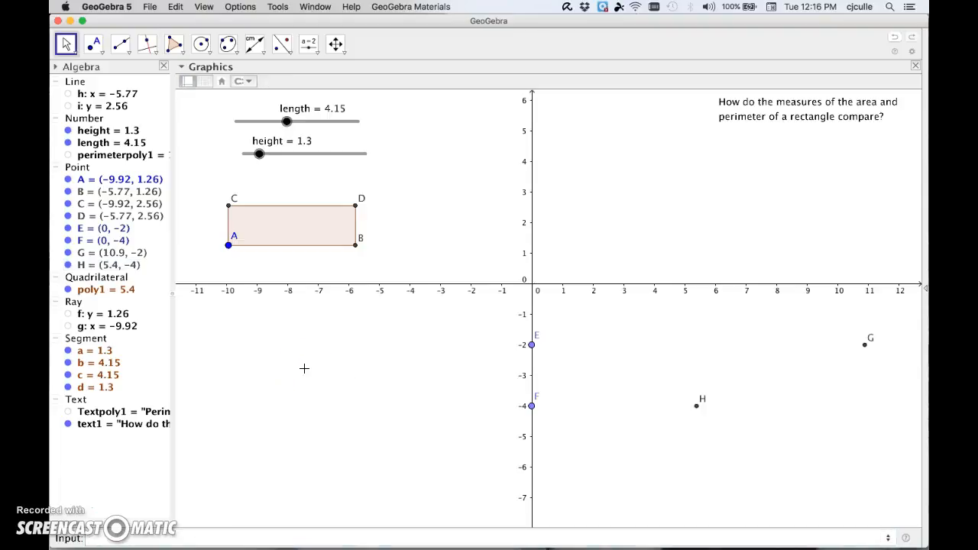
Step: Draw a segment from E to G and another from F to H
{"action": "left_click", "coordinate": [130, 54]}
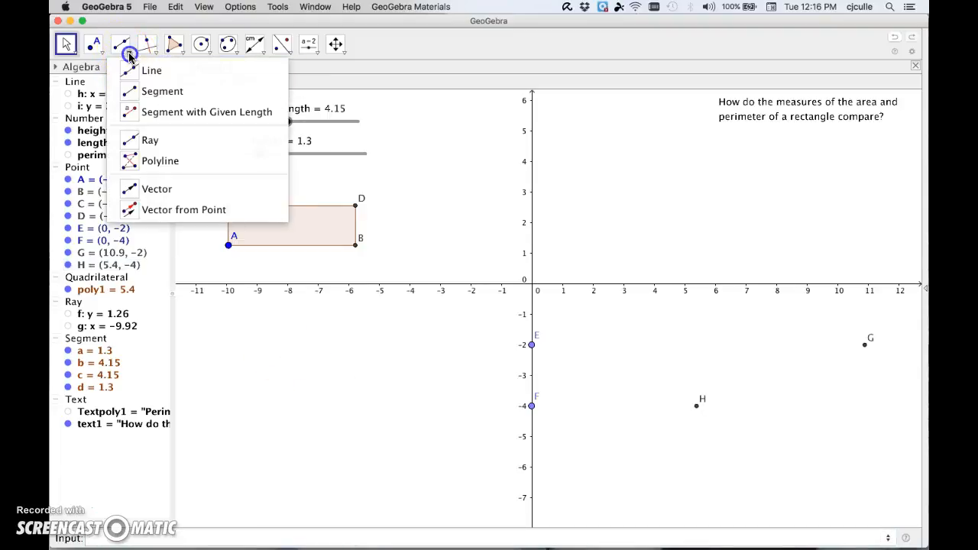
{"action": "left_click", "coordinate": [131, 91]}
{"action": "left_click", "coordinate": [532, 344]}
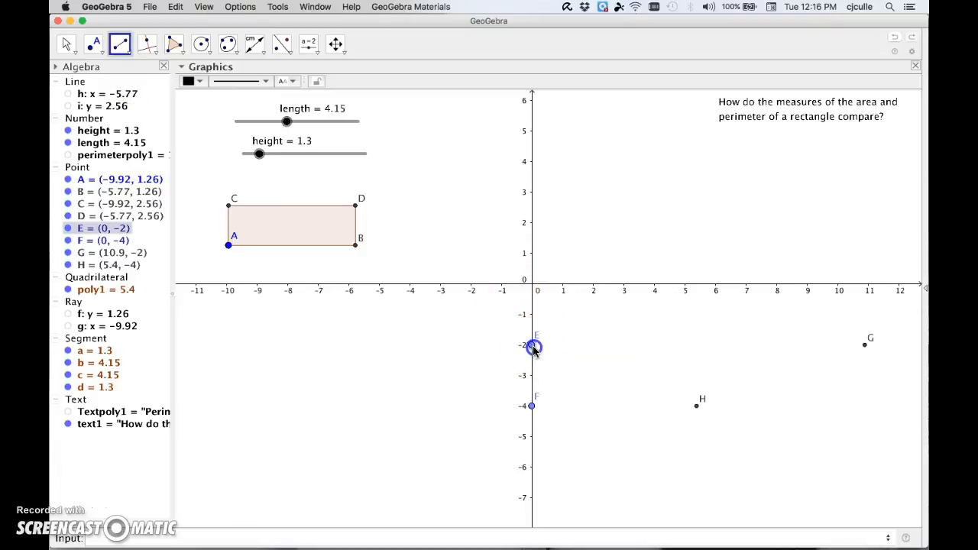
{"action": "left_click", "coordinate": [865, 345]}
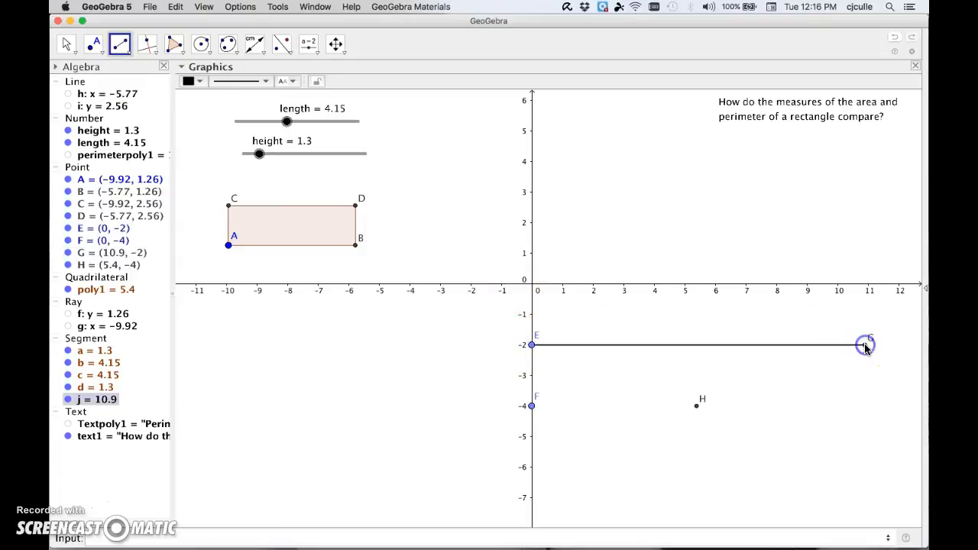
{"action": "left_click", "coordinate": [533, 407]}
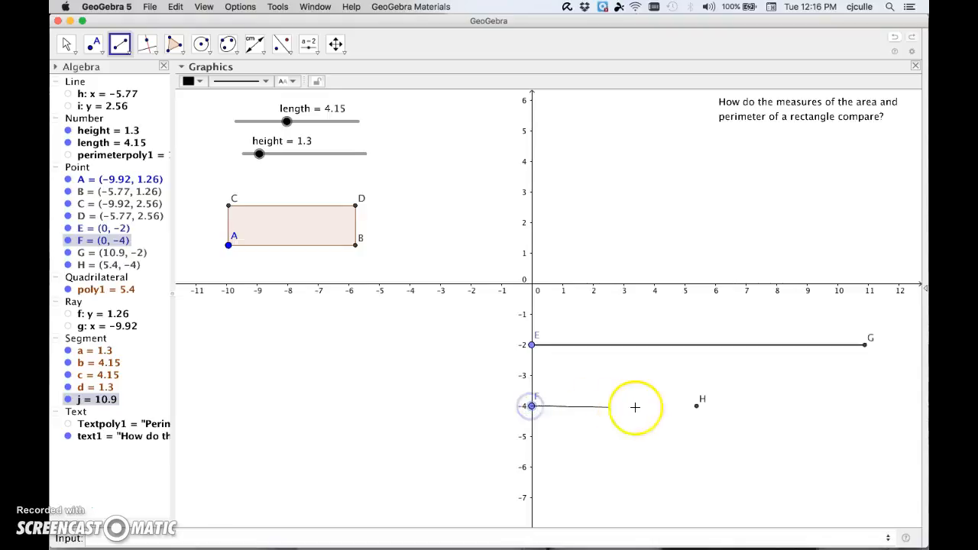
{"action": "left_click", "coordinate": [697, 407]}
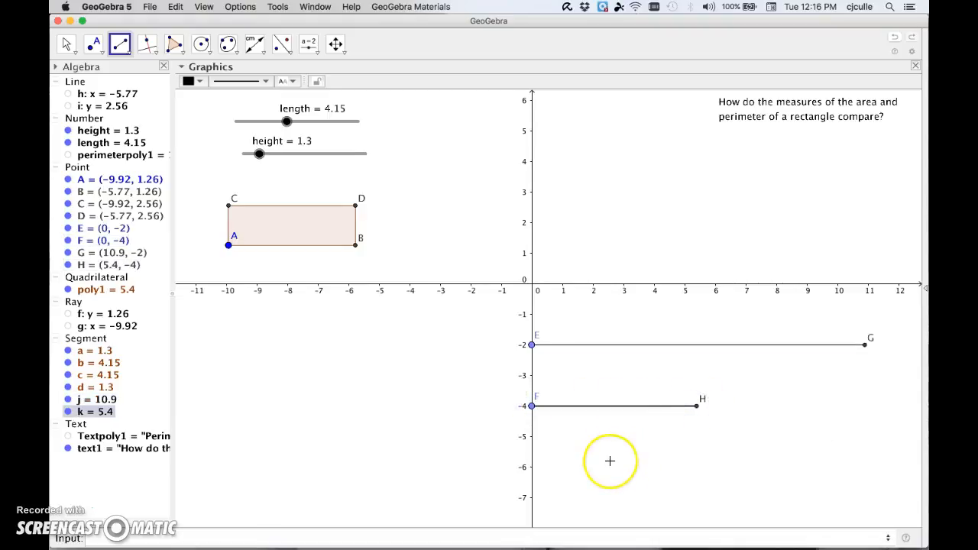
{"action": "key", "text": "Escape"}
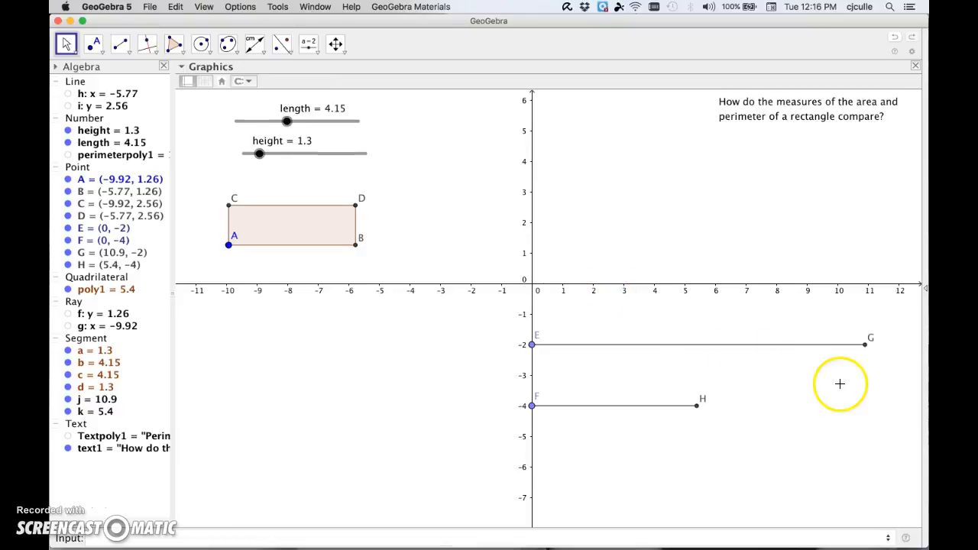
Step: Give point G the caption "Perimeter" and set its label to show the caption
{"action": "left_click", "coordinate": [866, 346]}
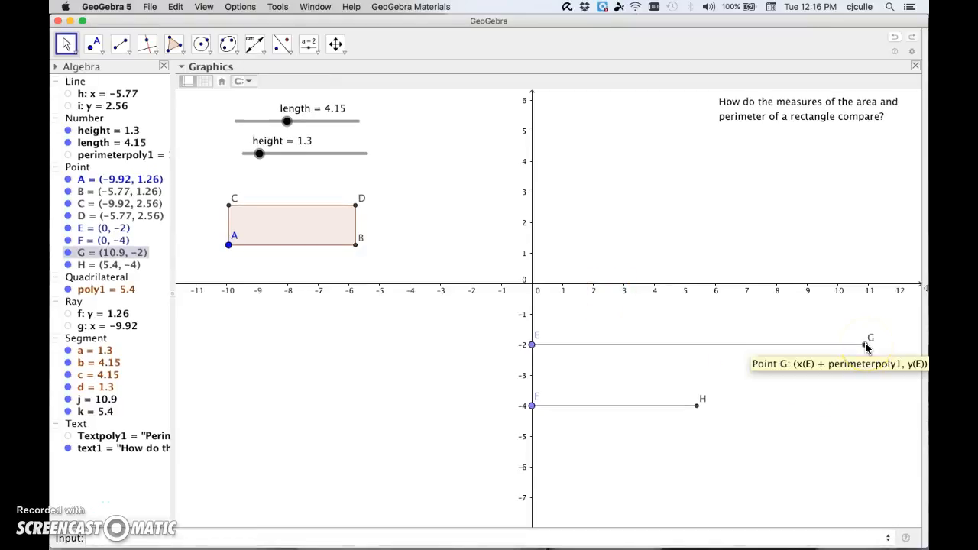
{"action": "right_click", "coordinate": [866, 346]}
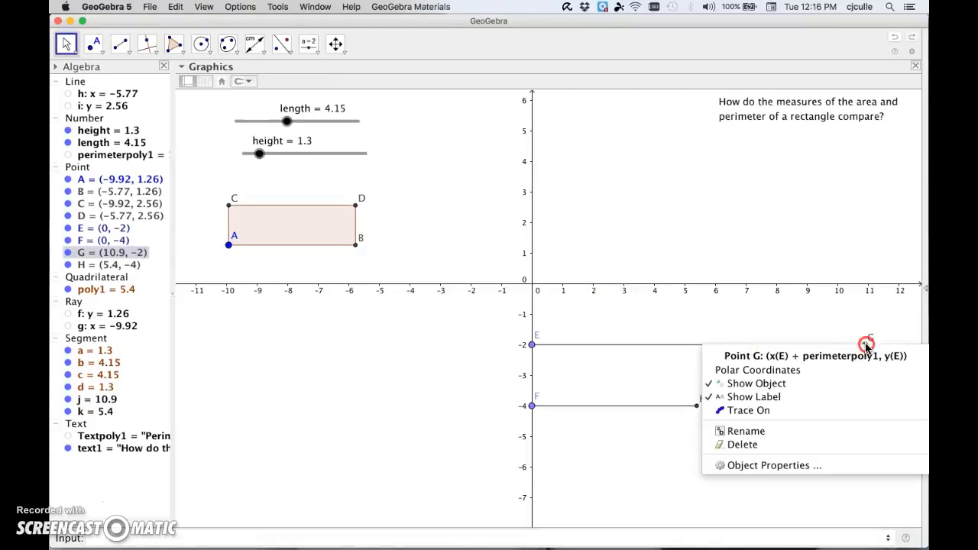
{"action": "left_click", "coordinate": [800, 465]}
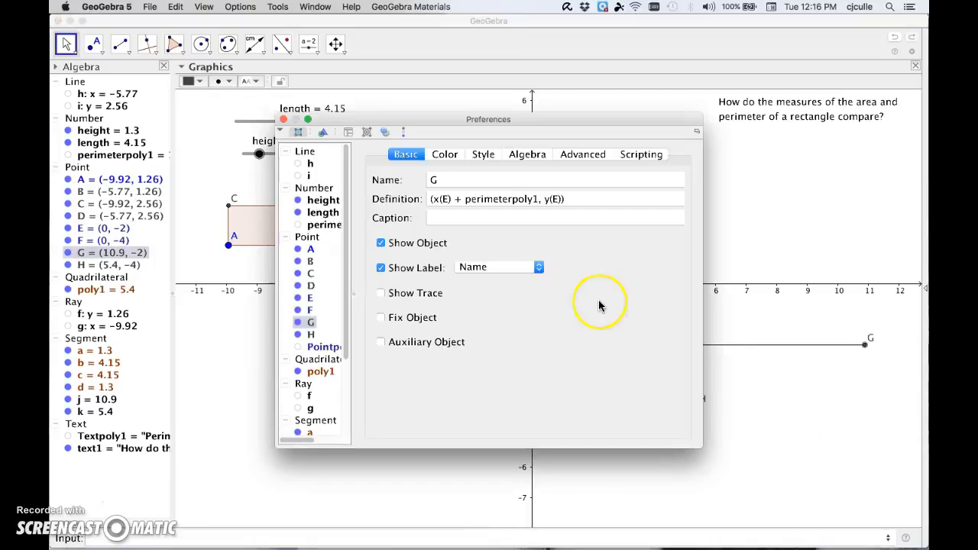
{"action": "left_click", "coordinate": [509, 219]}
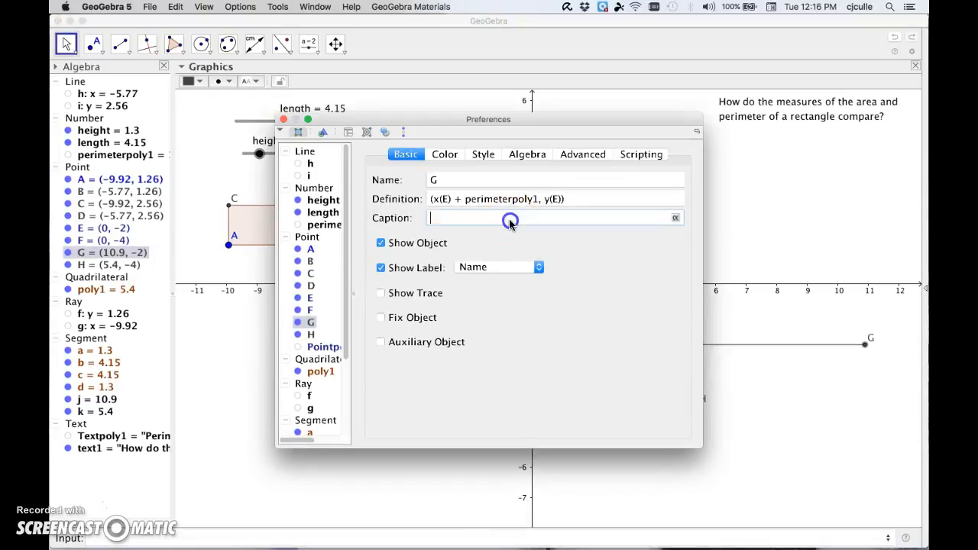
{"action": "left_click", "coordinate": [448, 216]}
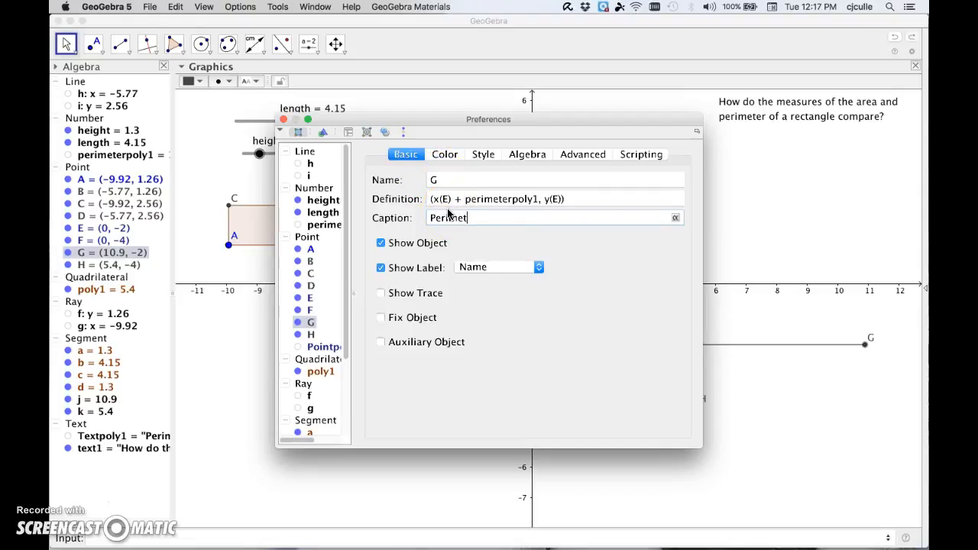
{"action": "left_click", "coordinate": [539, 270]}
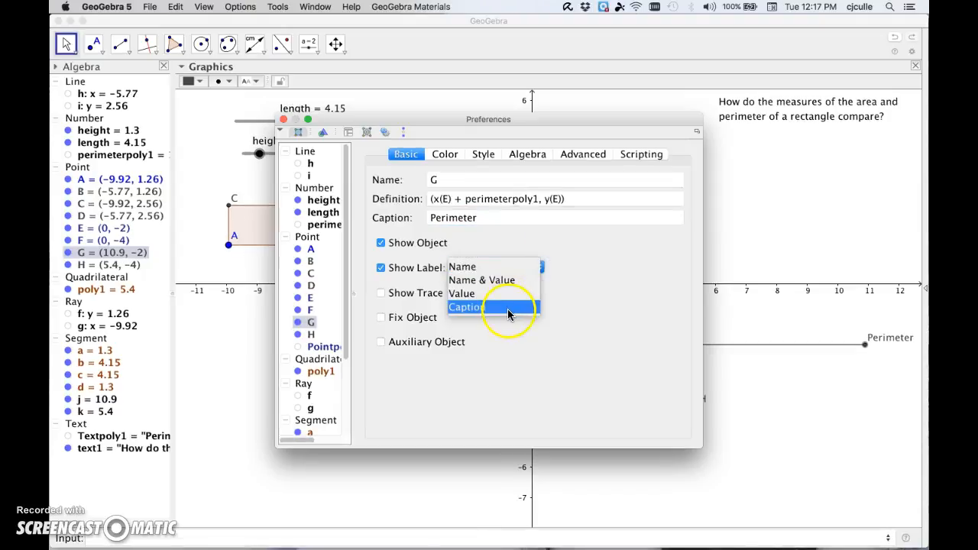
{"action": "left_click", "coordinate": [509, 308]}
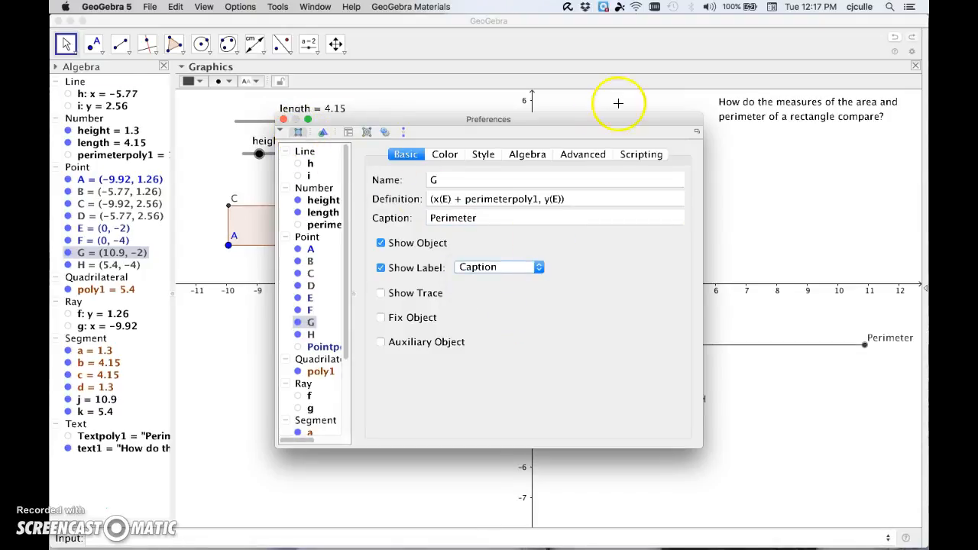
Step: Give point H the caption "Area", set its label to show the caption, and close the object properties
{"action": "left_click_drag", "start_coordinate": [618, 120], "coordinate": [510, 99]}
{"action": "left_click", "coordinate": [697, 405]}
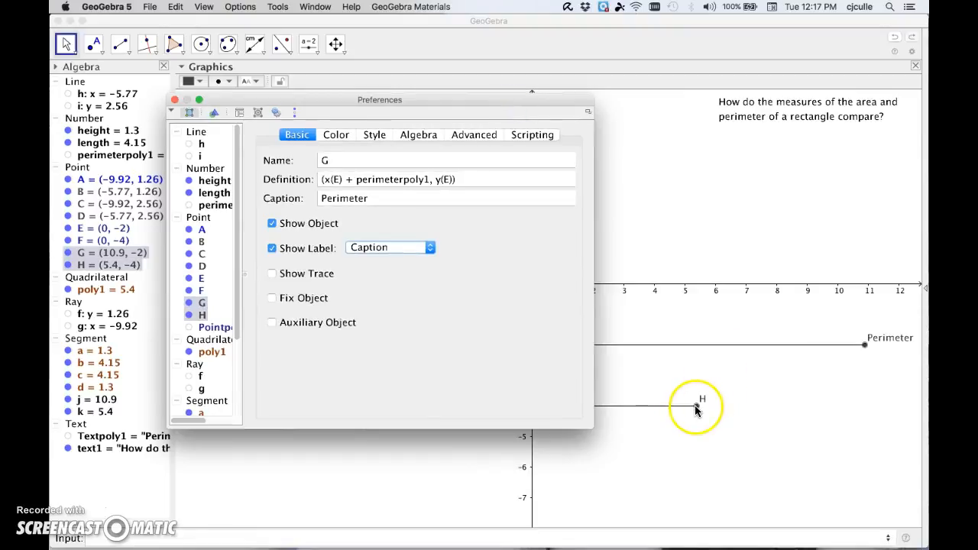
{"action": "left_click", "coordinate": [698, 406]}
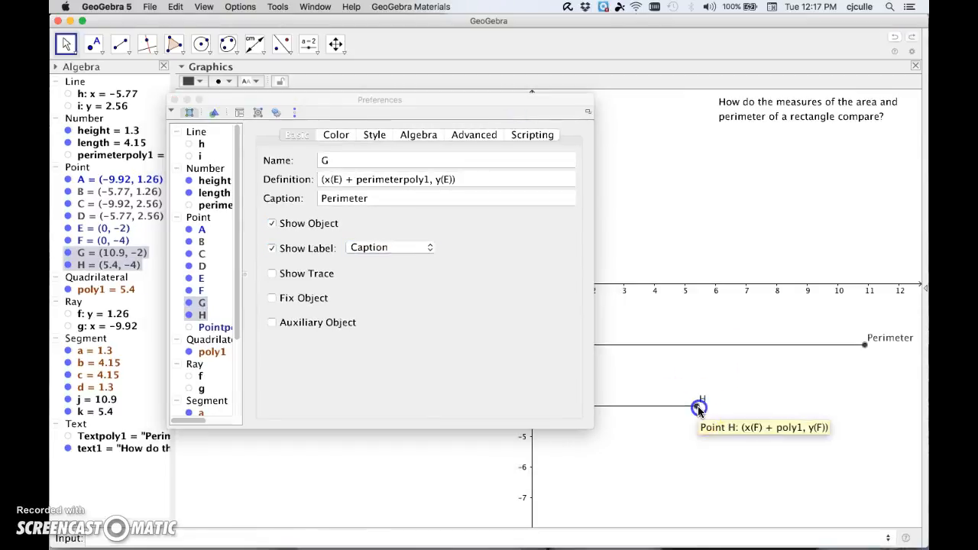
{"action": "left_click", "coordinate": [350, 198]}
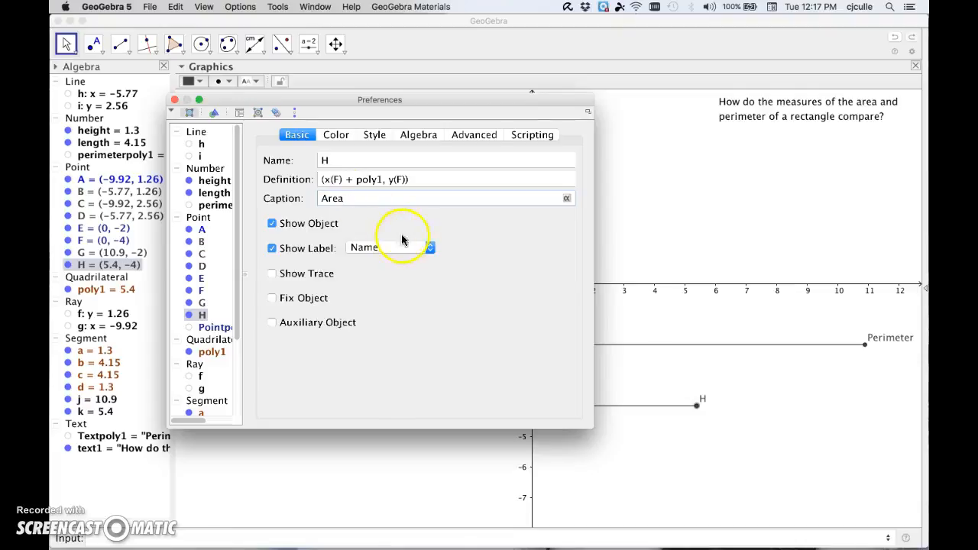
{"action": "left_click", "coordinate": [429, 247]}
{"action": "left_click", "coordinate": [398, 287]}
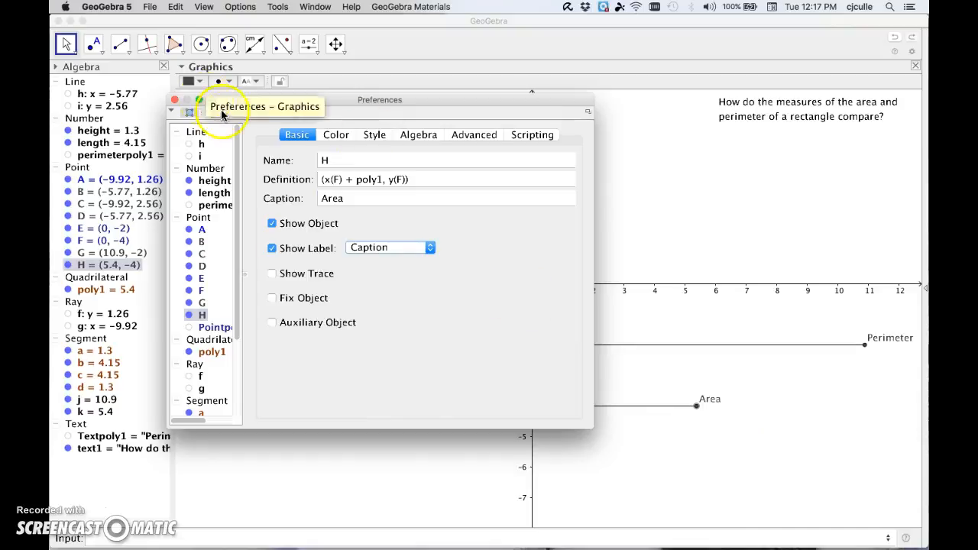
{"action": "left_click", "coordinate": [175, 99]}
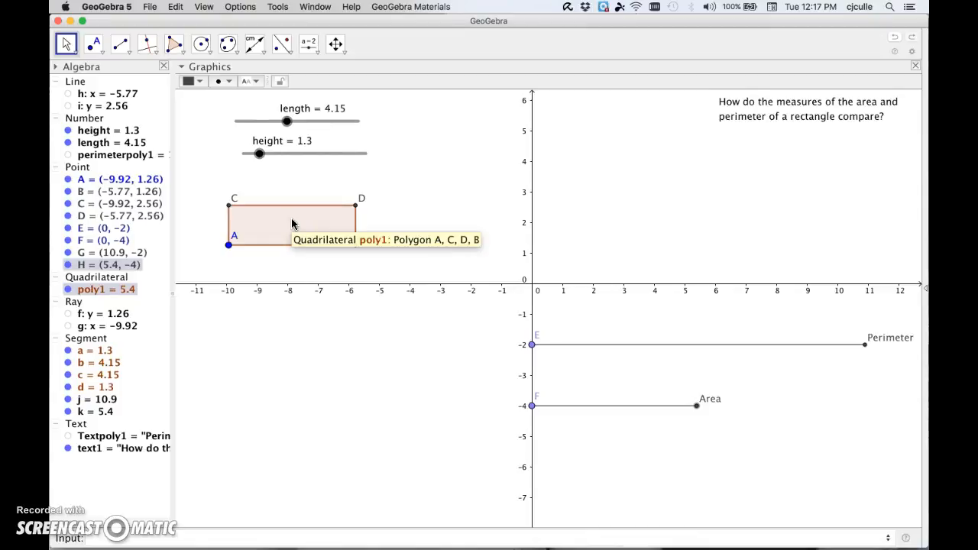
Step: Deselect everything and narrow the algebra list to widen the graphics area
{"action": "left_click", "coordinate": [286, 286]}
{"action": "left_click", "coordinate": [286, 352]}
{"action": "left_click", "coordinate": [287, 357]}
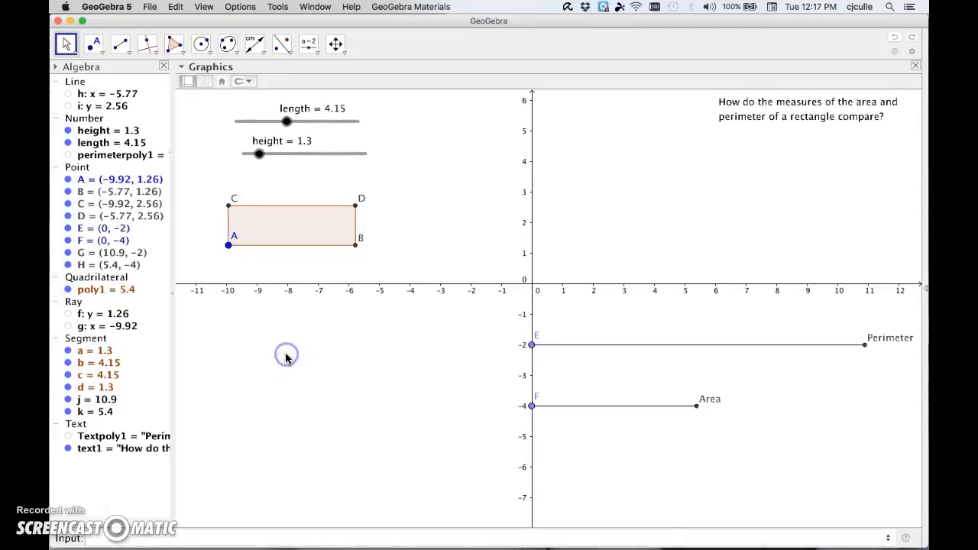
{"action": "left_click", "coordinate": [198, 300]}
{"action": "left_click_drag", "start_coordinate": [173, 242], "coordinate": [120, 244]}
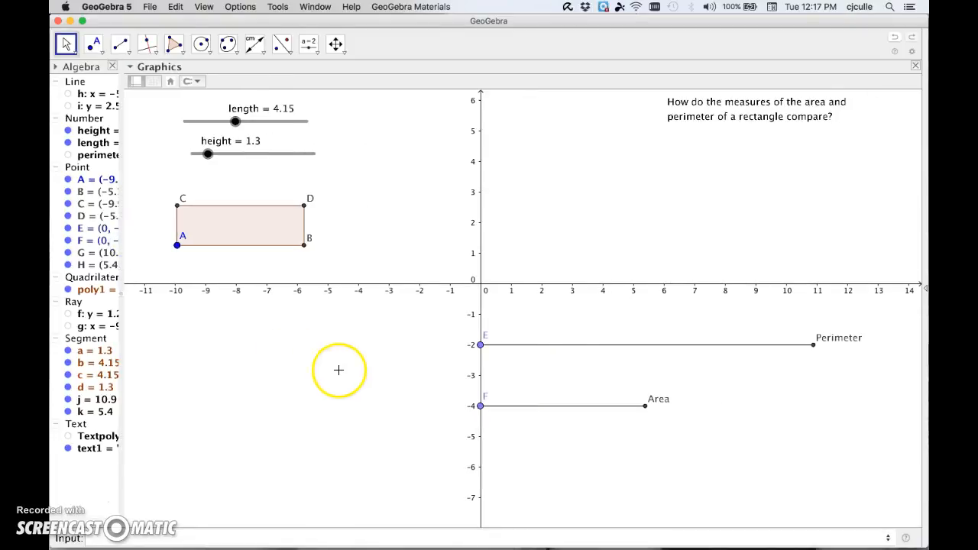
{"action": "left_click", "coordinate": [209, 154]}
{"action": "left_click", "coordinate": [243, 121]}
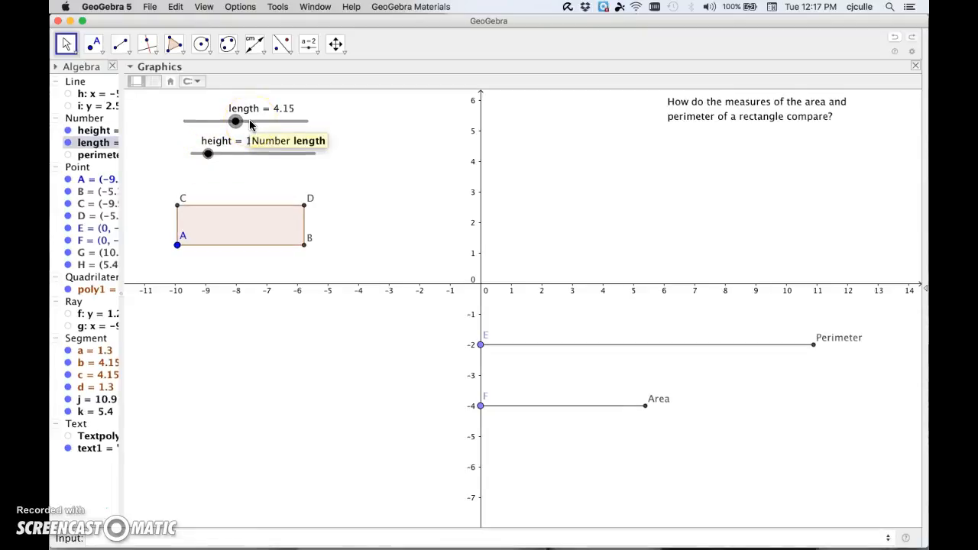
{"action": "left_click", "coordinate": [153, 179]}
{"action": "left_click", "coordinate": [197, 169]}
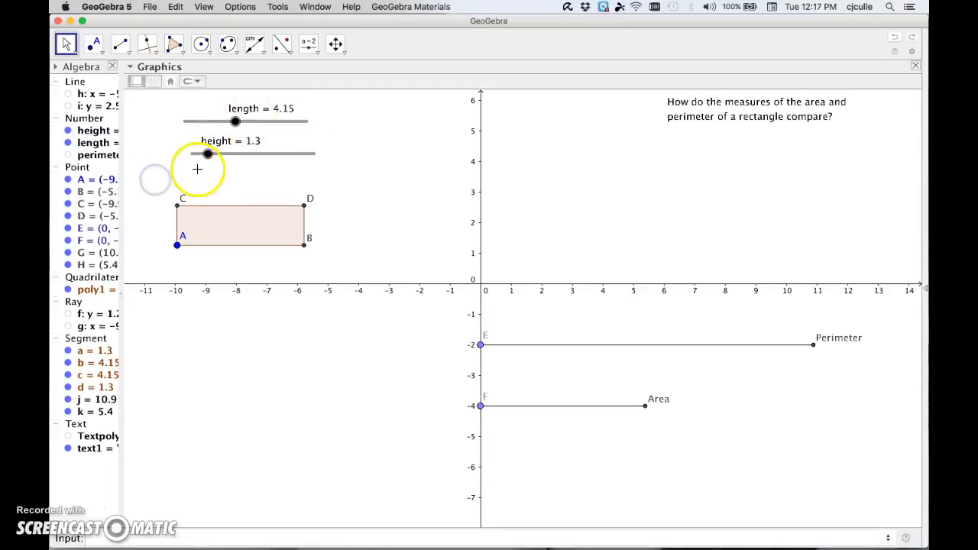
{"action": "left_click", "coordinate": [208, 154]}
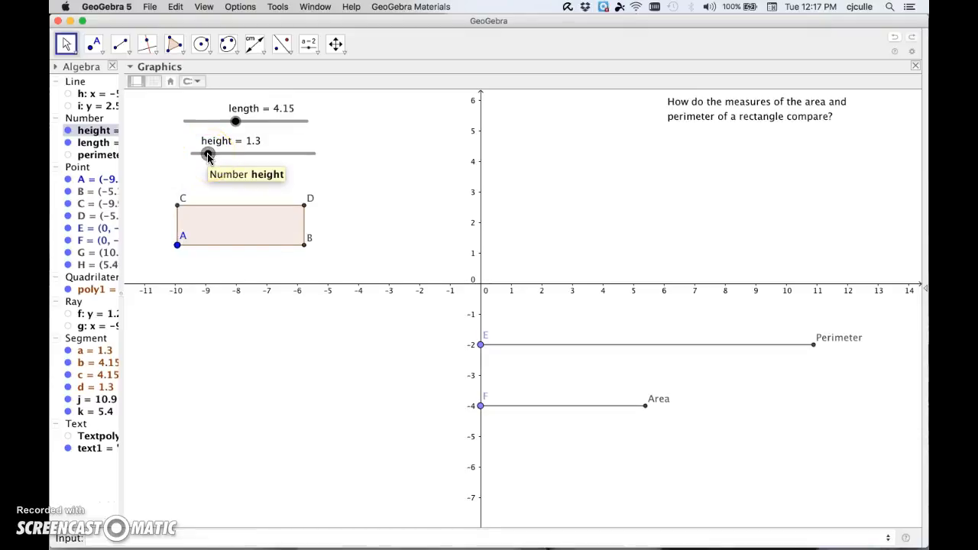
{"action": "left_click", "coordinate": [254, 155]}
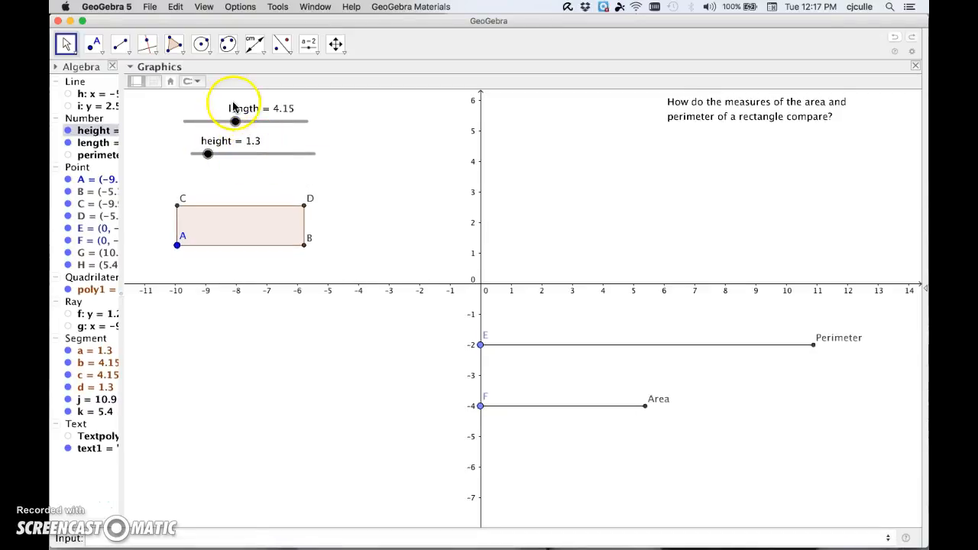
{"action": "left_click", "coordinate": [236, 122]}
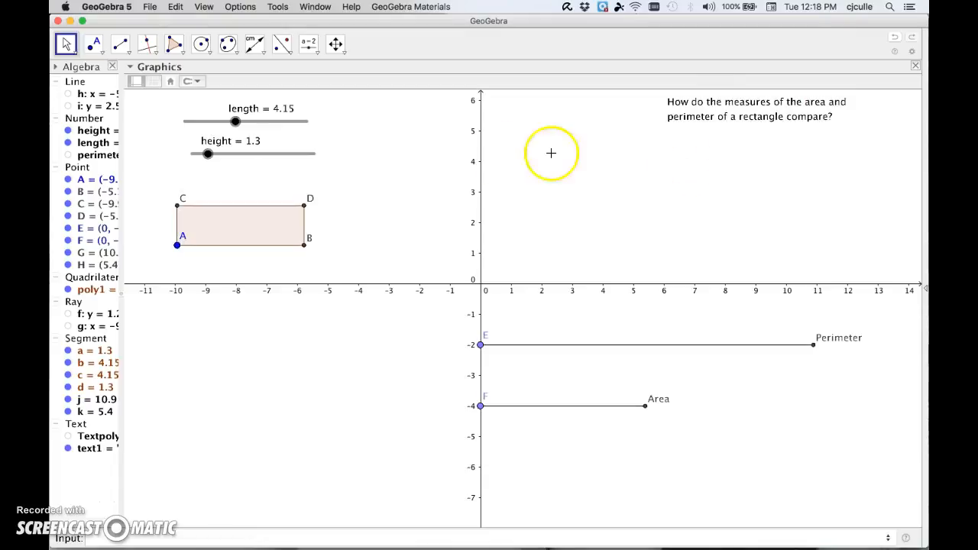
Step: Test the length slider by lowering it to 0 and raising it to 4.75
{"action": "left_click", "coordinate": [235, 122]}
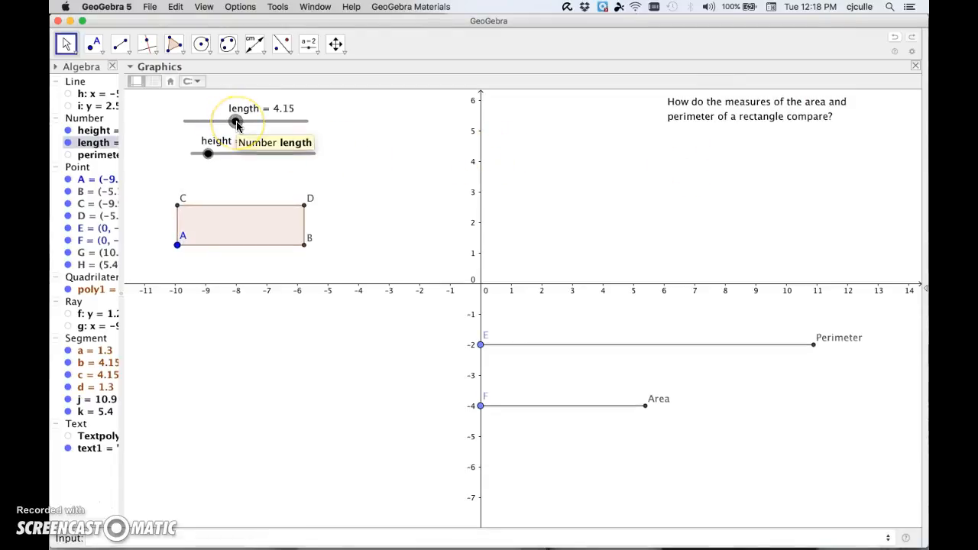
{"action": "left_click_drag", "start_coordinate": [236, 122], "coordinate": [237, 122]}
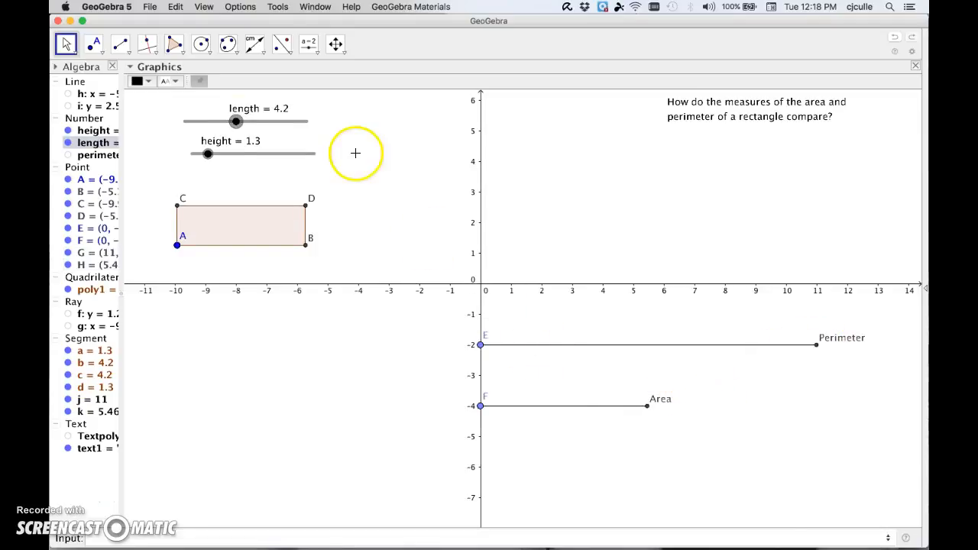
{"action": "left_click_drag", "start_coordinate": [239, 126], "coordinate": [185, 145]}
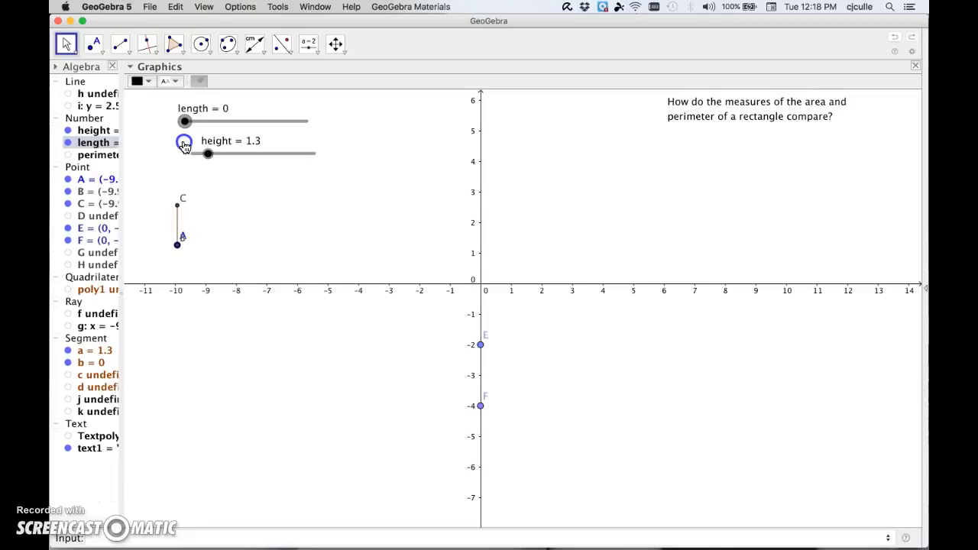
{"action": "left_click_drag", "start_coordinate": [185, 145], "coordinate": [243, 130]}
Step: Lower the height slider to 0.5 to test how the perimeter and area segments respond
{"action": "left_click", "coordinate": [211, 184]}
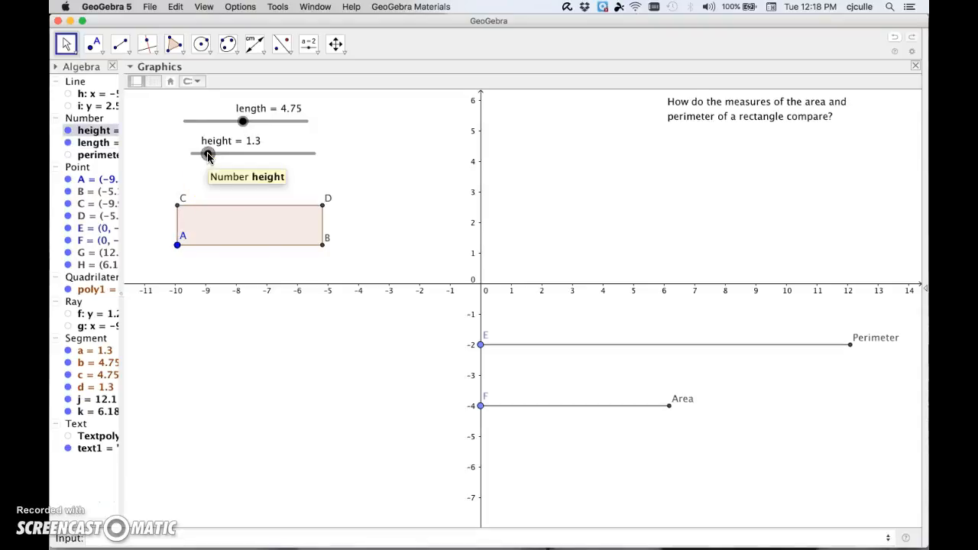
{"action": "left_click", "coordinate": [208, 155]}
{"action": "left_click_drag", "start_coordinate": [208, 155], "coordinate": [198, 157]}
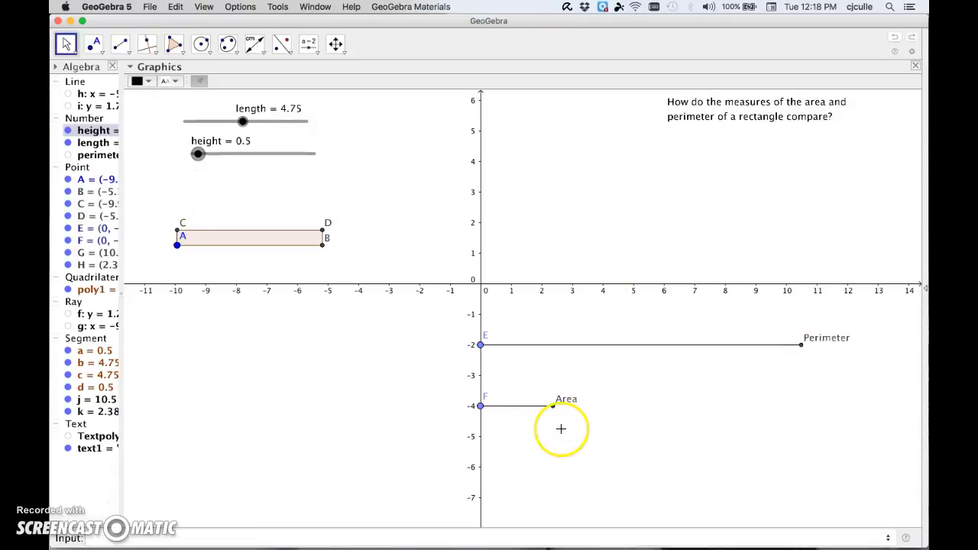
Step: Set the length slider to 4.45 and the height slider to 0.55
{"action": "mouse_move", "coordinate": [242, 121]}
{"action": "left_mouse_down"}
{"action": "mouse_move", "coordinate": [203, 129]}
{"action": "mouse_move", "coordinate": [296, 124]}
{"action": "mouse_move", "coordinate": [184, 129]}
{"action": "mouse_move", "coordinate": [257, 122]}
{"action": "mouse_move", "coordinate": [241, 123]}
{"action": "left_mouse_up"}
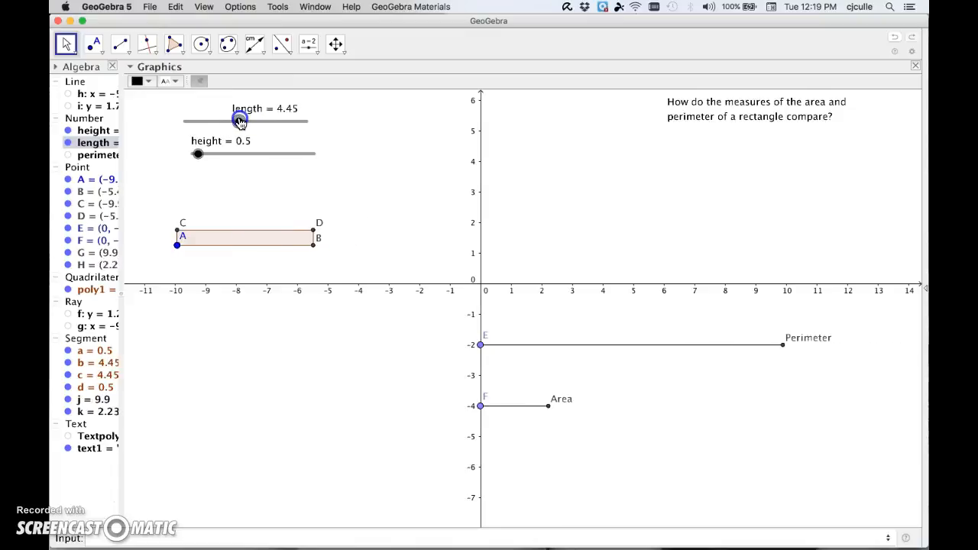
{"action": "left_click", "coordinate": [198, 155]}
{"action": "left_click_drag", "start_coordinate": [197, 155], "coordinate": [201, 157]}
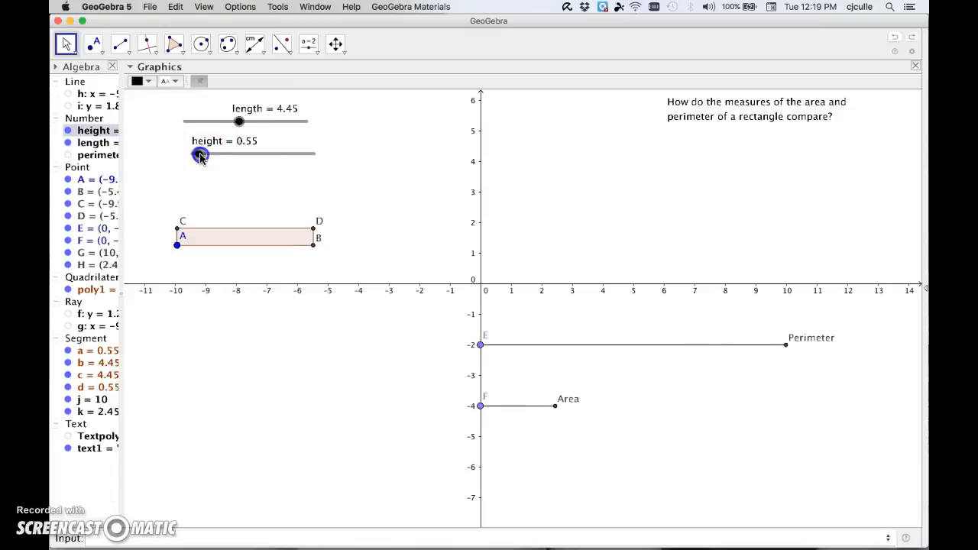
Step: Zoom out the graphics view until the x-axis spans about -14 to 26
{"action": "left_click", "coordinate": [316, 375]}
{"action": "left_click", "coordinate": [269, 342]}
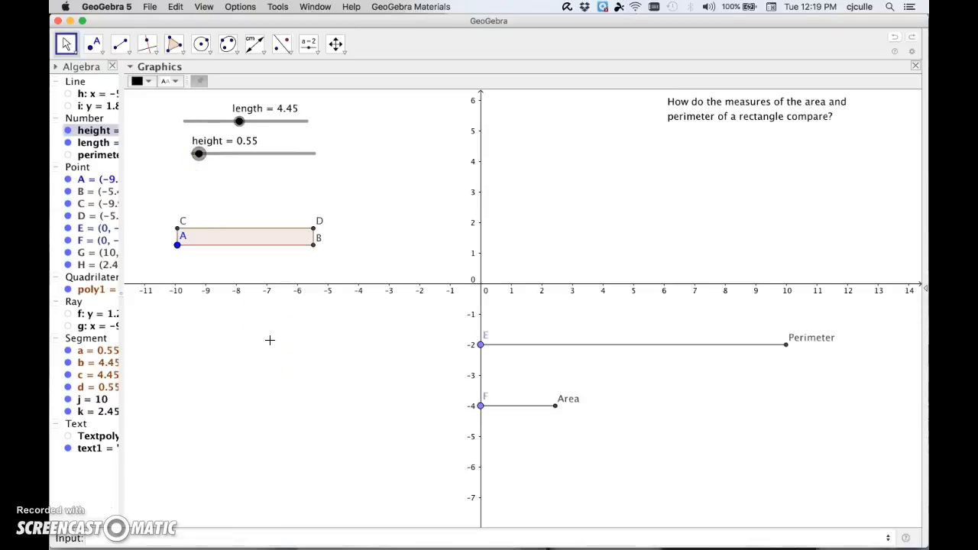
{"action": "scroll", "coordinate": [270, 340], "scroll_direction": "down", "scroll_amount": 5}
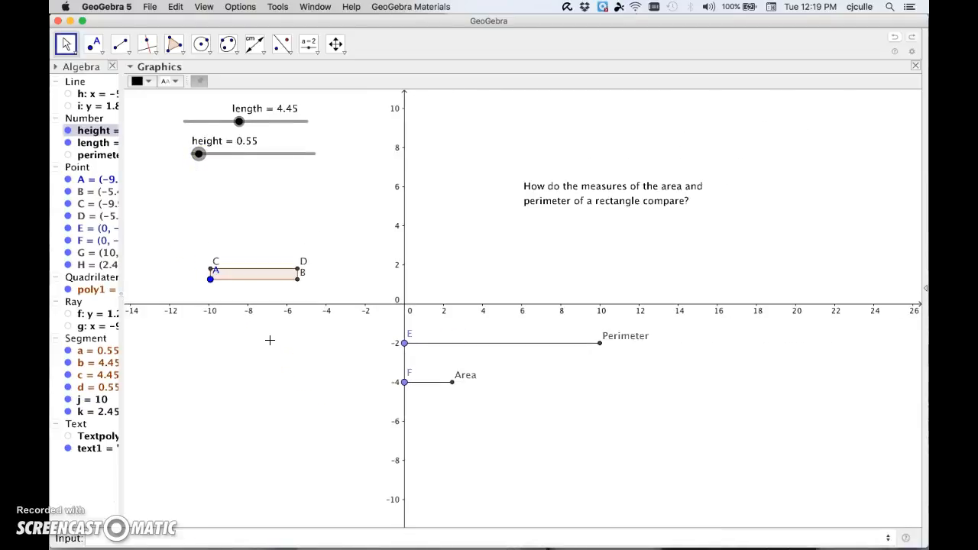
{"action": "left_click", "coordinate": [255, 246]}
{"action": "left_click", "coordinate": [490, 356]}
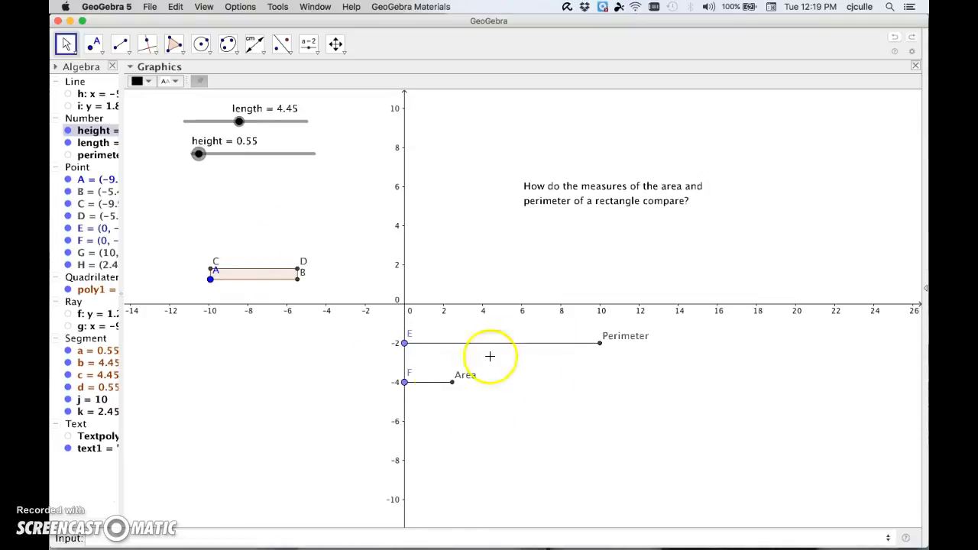
Step: Lower the length slider to 3.6 and raise the height slider to 5.45 to compare perimeter and area
{"action": "mouse_move", "coordinate": [240, 120]}
{"action": "left_mouse_down"}
{"action": "mouse_move", "coordinate": [321, 127]}
{"action": "mouse_move", "coordinate": [215, 127]}
{"action": "mouse_move", "coordinate": [231, 128]}
{"action": "left_mouse_up"}
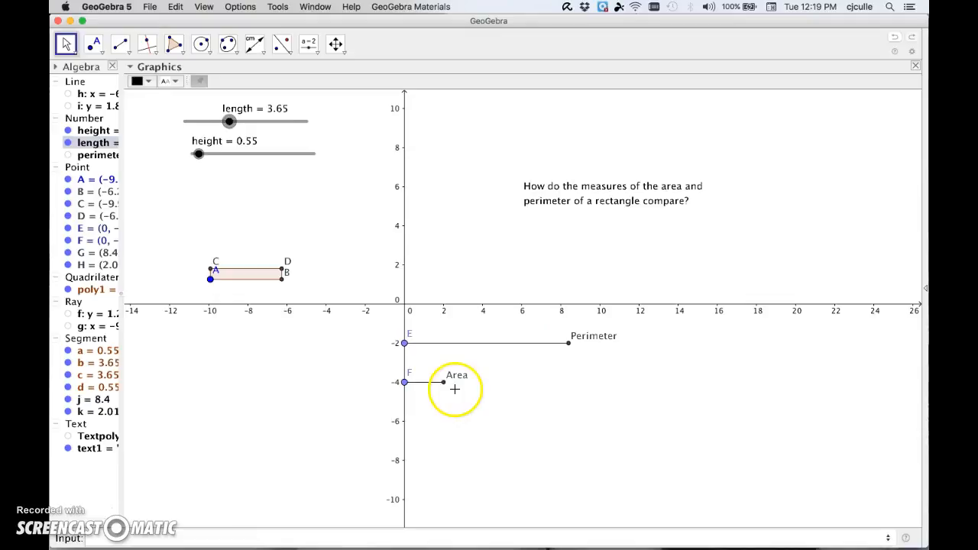
{"action": "mouse_move", "coordinate": [230, 123]}
{"action": "left_mouse_down"}
{"action": "mouse_move", "coordinate": [308, 121]}
{"action": "mouse_move", "coordinate": [162, 132]}
{"action": "mouse_move", "coordinate": [294, 121]}
{"action": "mouse_move", "coordinate": [229, 123]}
{"action": "left_mouse_up"}
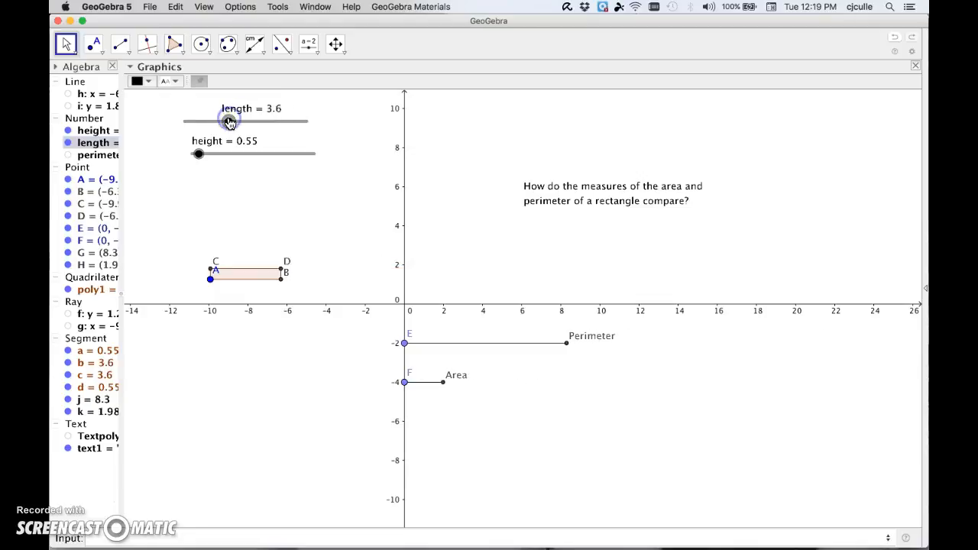
{"action": "left_click", "coordinate": [200, 156]}
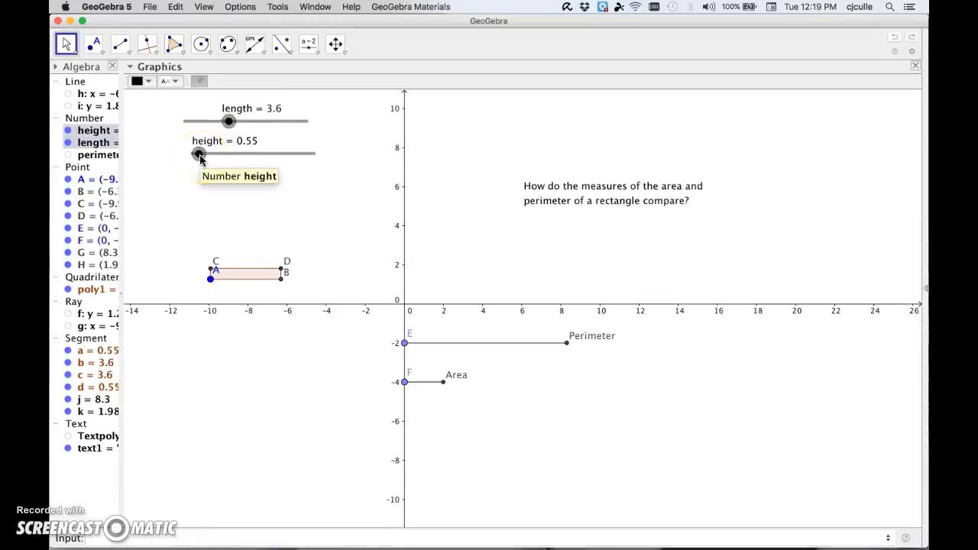
{"action": "left_click_drag", "start_coordinate": [200, 156], "coordinate": [260, 155]}
Step: Raise the length slider to 4.1, and lower it to 3.2 to bring the perimeter and area segments close in length
{"action": "mouse_move", "coordinate": [231, 126]}
{"action": "left_mouse_down"}
{"action": "mouse_move", "coordinate": [175, 131]}
{"action": "mouse_move", "coordinate": [235, 127]}
{"action": "left_mouse_up"}
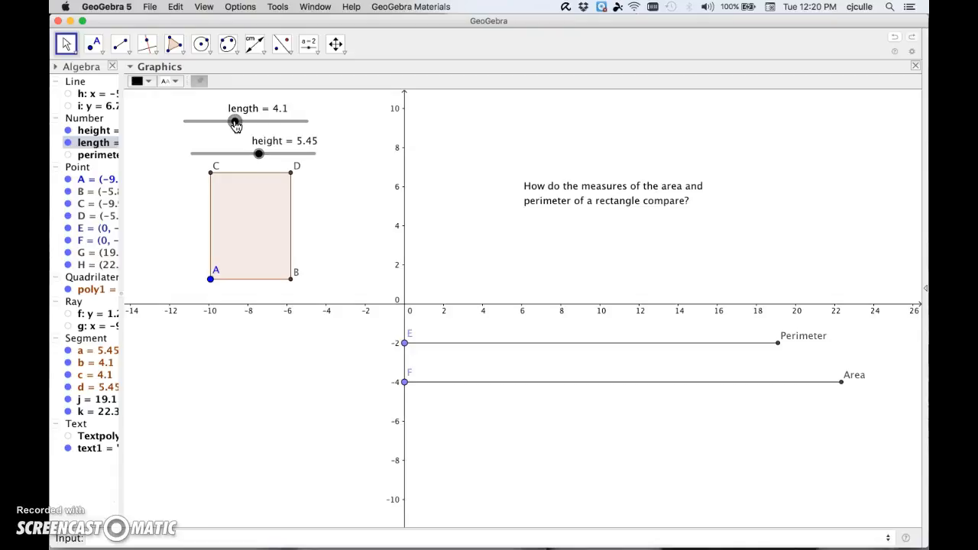
{"action": "left_click", "coordinate": [235, 129]}
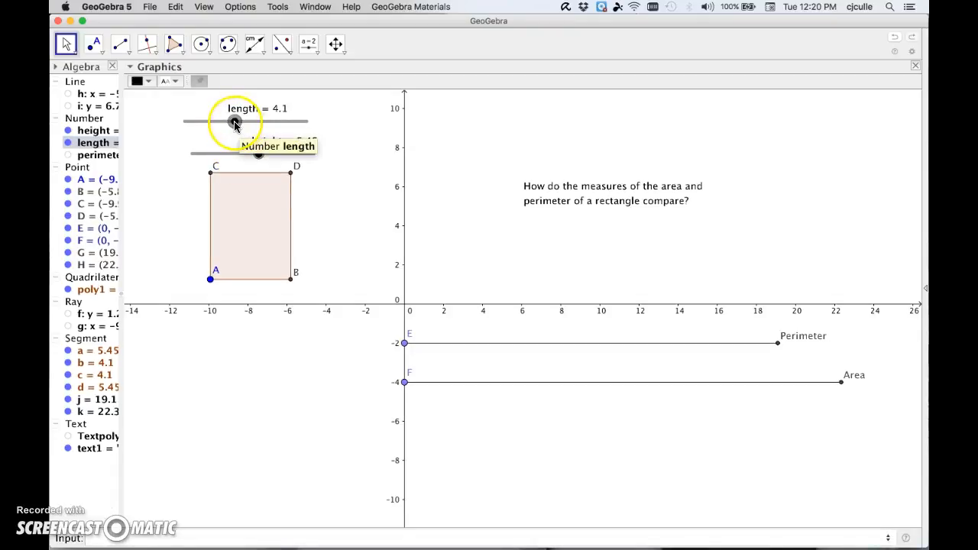
{"action": "mouse_move", "coordinate": [235, 124]}
{"action": "left_mouse_down"}
{"action": "mouse_move", "coordinate": [242, 122]}
{"action": "mouse_move", "coordinate": [227, 121]}
{"action": "mouse_move", "coordinate": [243, 122]}
{"action": "mouse_move", "coordinate": [229, 127]}
{"action": "left_mouse_up"}
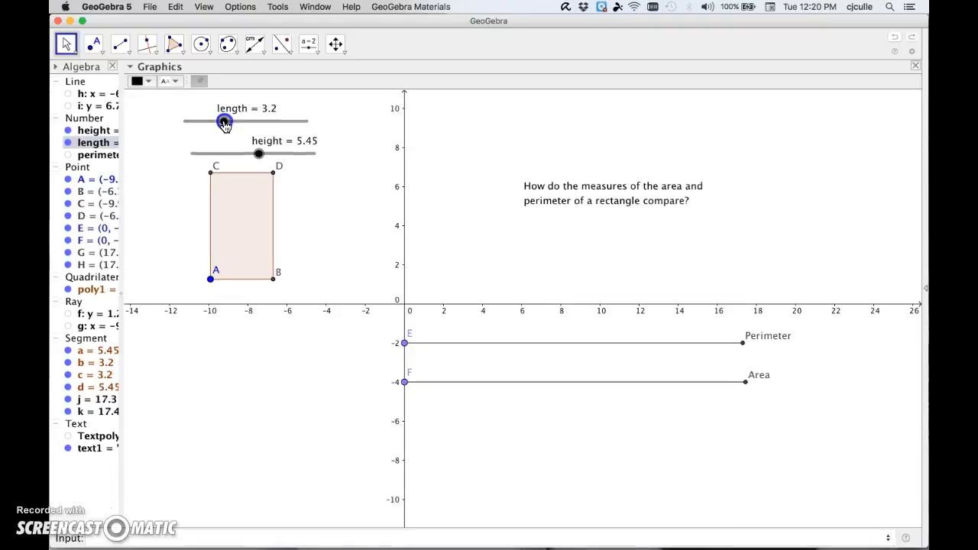
{"action": "mouse_move", "coordinate": [224, 125]}
{"action": "left_mouse_down"}
{"action": "mouse_move", "coordinate": [212, 127]}
{"action": "mouse_move", "coordinate": [238, 126]}
{"action": "mouse_move", "coordinate": [225, 127]}
{"action": "left_mouse_up"}
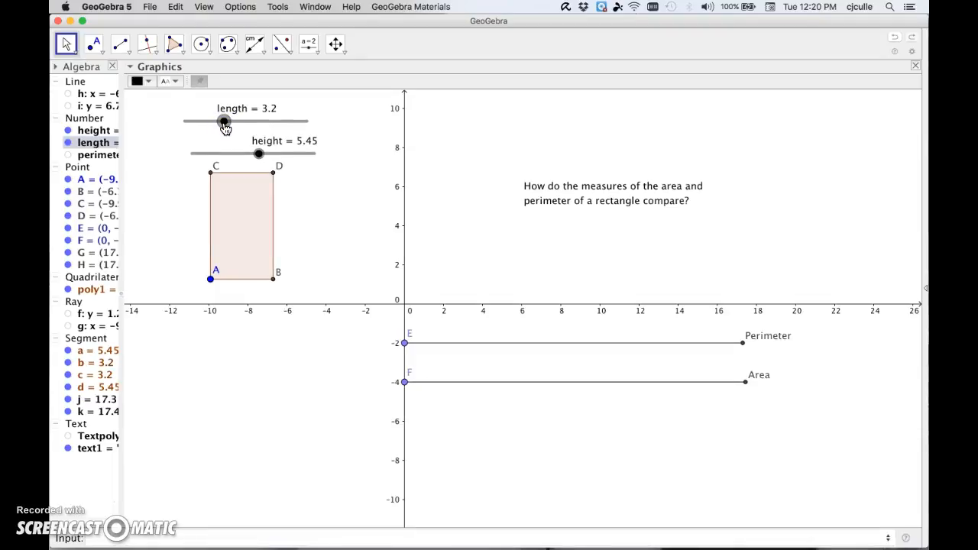
{"action": "left_click", "coordinate": [225, 127]}
Step: Raise the height slider to 6.65 and move the rectangle by its corner A to about (-11.5, -8.7), below the x-axis
{"action": "left_click", "coordinate": [256, 155]}
{"action": "left_click_drag", "start_coordinate": [259, 155], "coordinate": [274, 155]}
{"action": "left_click_drag", "start_coordinate": [211, 279], "coordinate": [180, 475]}
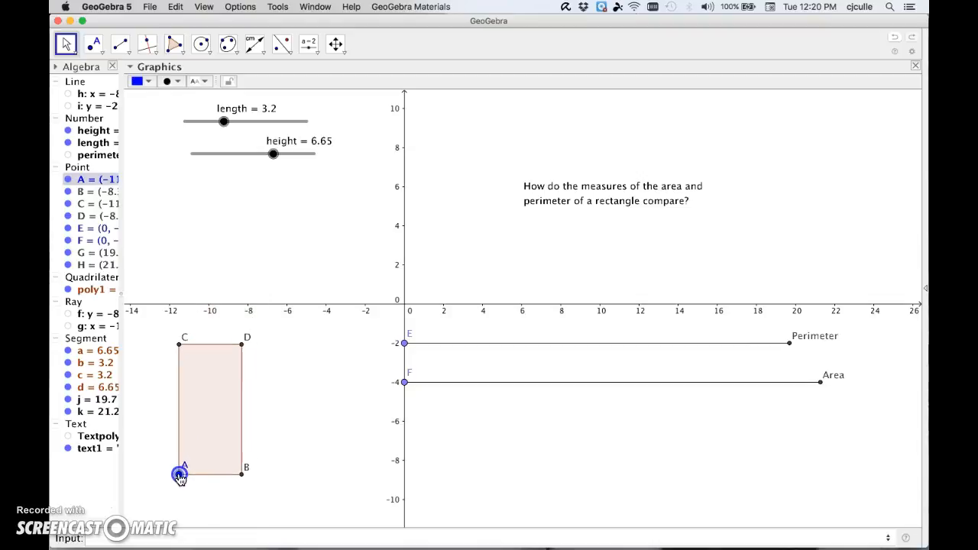
{"action": "left_click", "coordinate": [236, 225]}
Step: Try a length of 3.6, and lower the length slider to 1.35 and the height slider to 1
{"action": "left_click", "coordinate": [222, 122]}
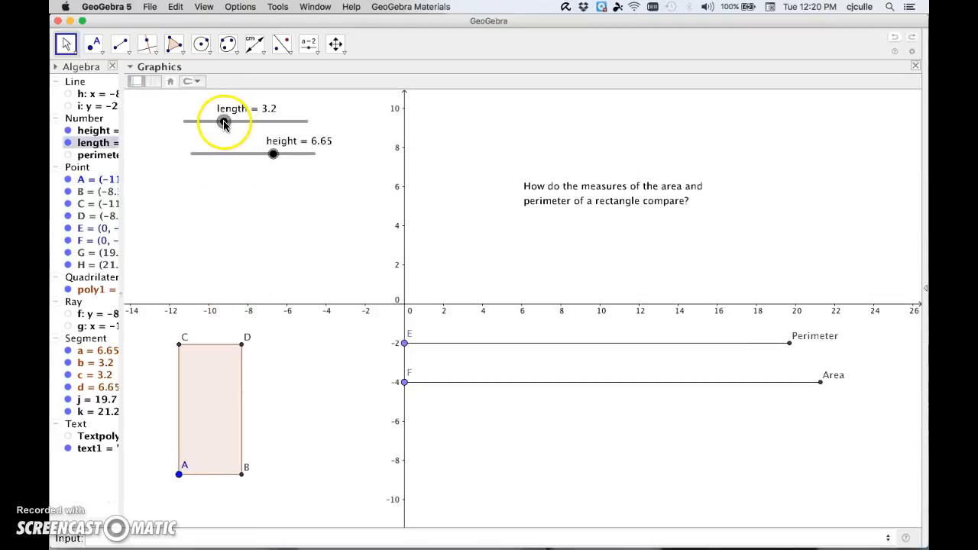
{"action": "mouse_move", "coordinate": [222, 123]}
{"action": "left_mouse_down"}
{"action": "mouse_move", "coordinate": [185, 131]}
{"action": "mouse_move", "coordinate": [229, 127]}
{"action": "left_mouse_up"}
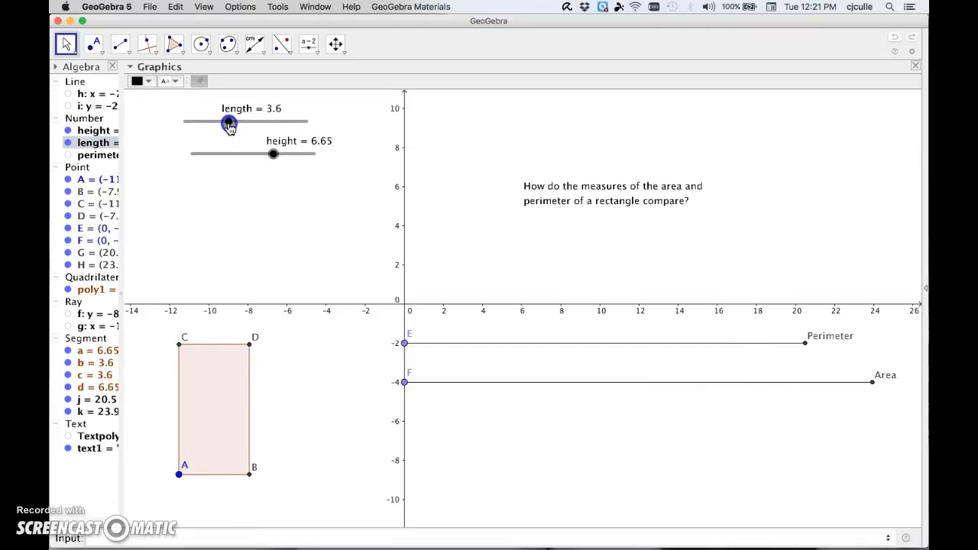
{"action": "left_click_drag", "start_coordinate": [230, 127], "coordinate": [201, 125]}
{"action": "left_click", "coordinate": [272, 155]}
{"action": "left_click_drag", "start_coordinate": [274, 157], "coordinate": [205, 169]}
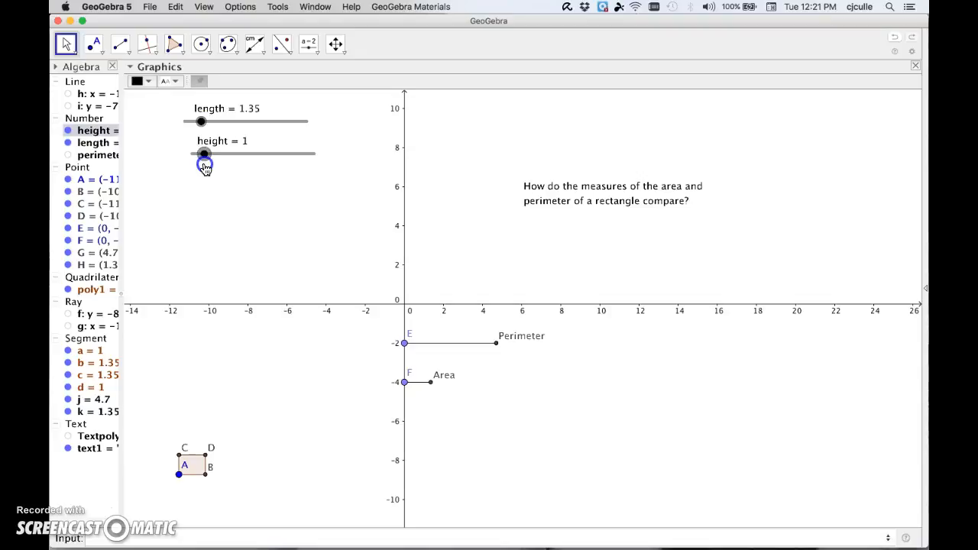
Step: Raise the length slider to its maximum of 10 to compare perimeter and area for a long, thin rectangle
{"action": "left_click", "coordinate": [202, 122]}
{"action": "left_click_drag", "start_coordinate": [200, 124], "coordinate": [314, 127]}
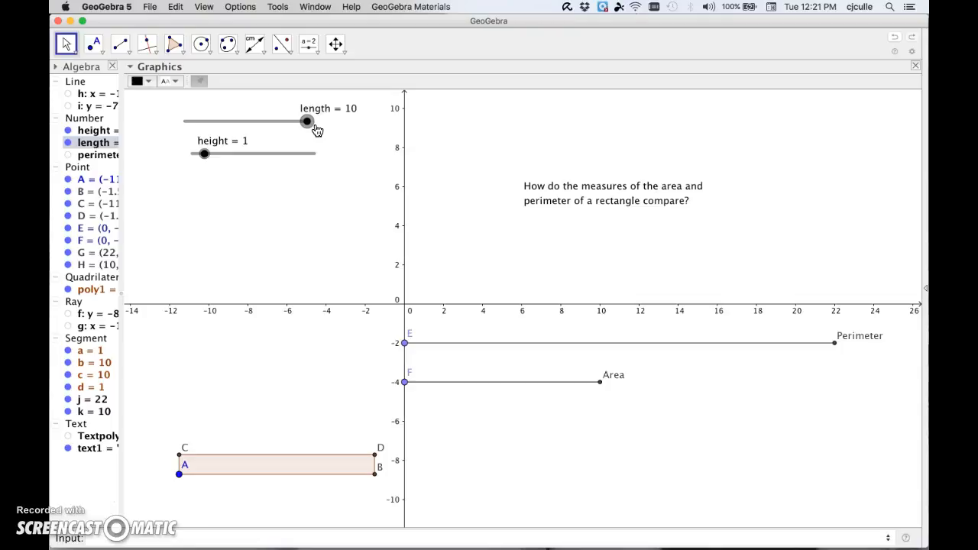
{"action": "left_click", "coordinate": [274, 194]}
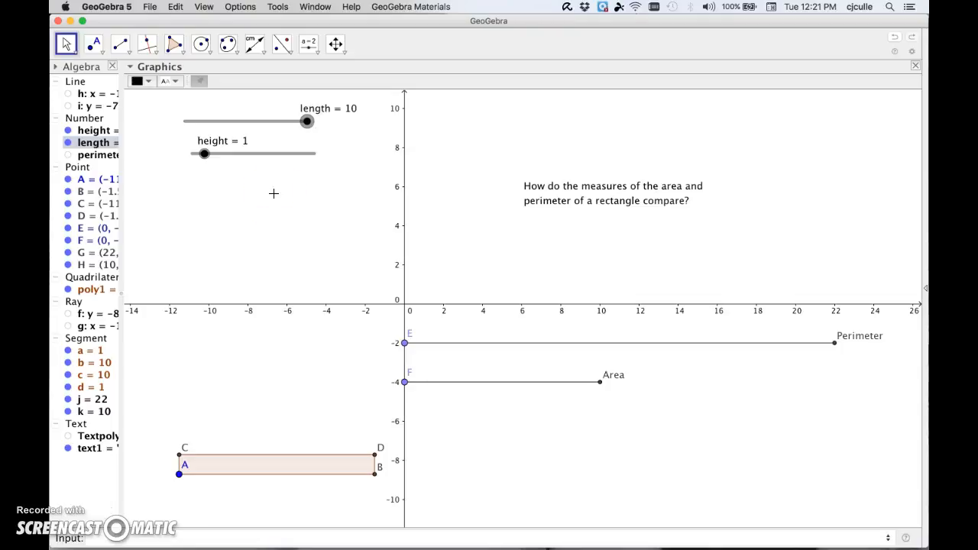